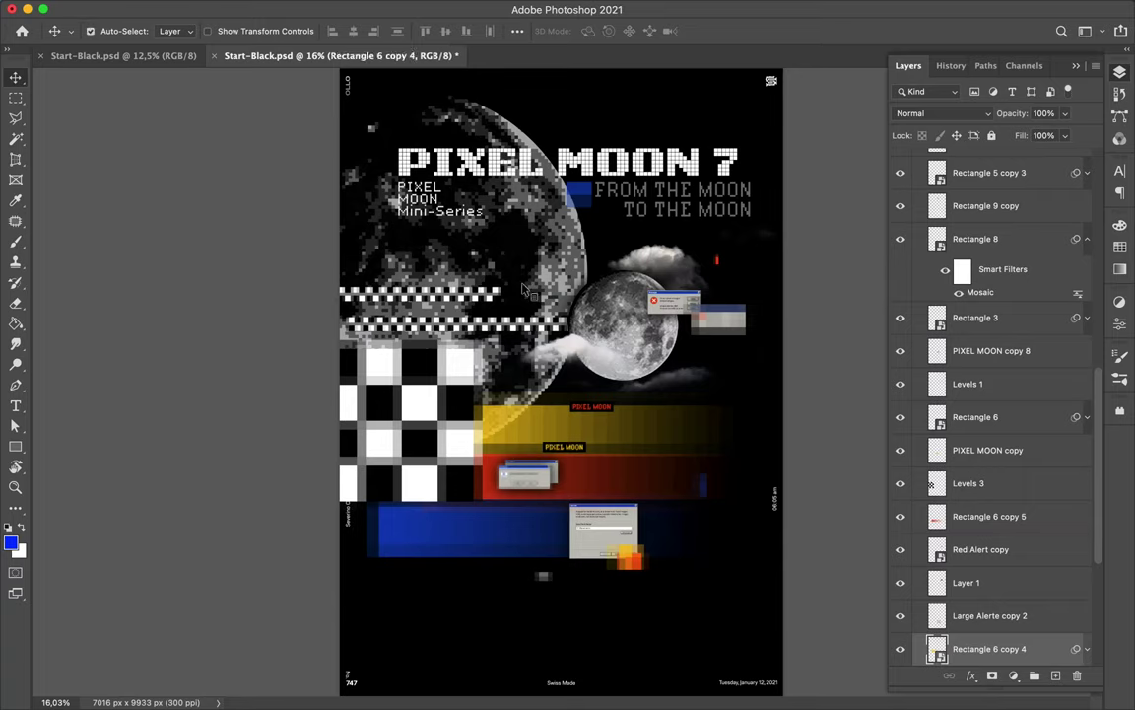
- Centre the small moon on the large moon and gather the checkerboard, yellow bar and dotted strip centrally
{"action": "scroll", "coordinate": [978, 432], "scroll_direction": "up", "scroll_amount": 2}
{"action": "left_click", "coordinate": [518, 31]}
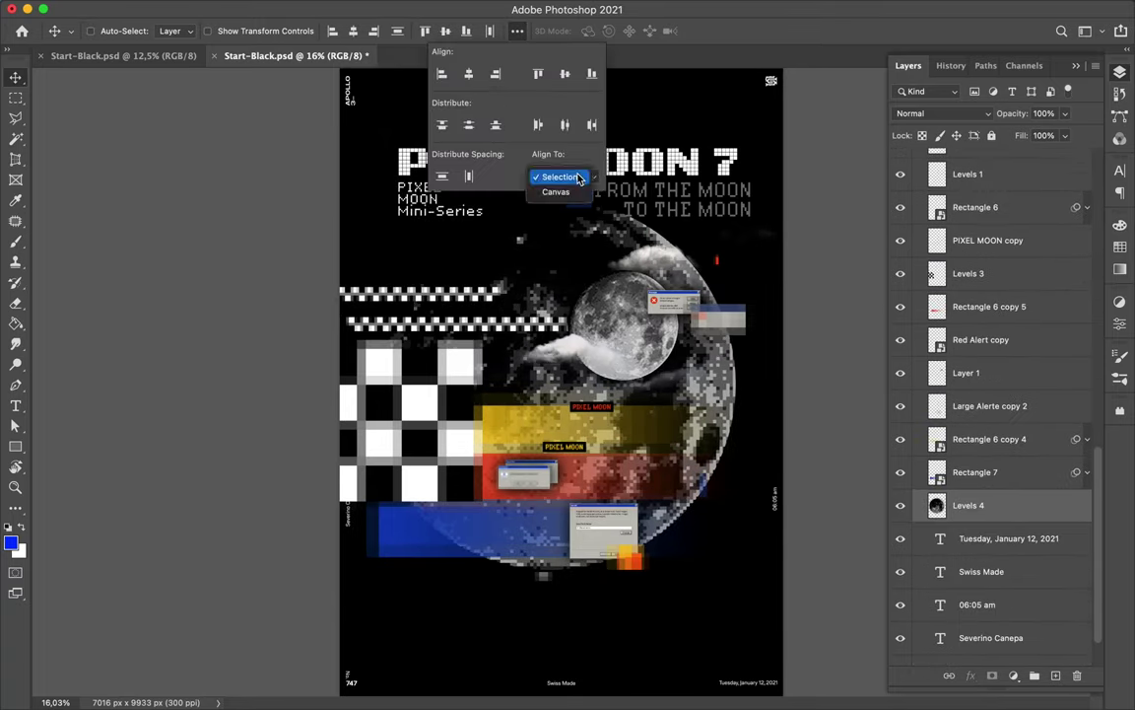
{"action": "left_click", "coordinate": [564, 77]}
{"action": "mouse_move", "coordinate": [552, 380]}
{"action": "left_mouse_down"}
{"action": "mouse_move", "coordinate": [588, 337]}
{"action": "mouse_move", "coordinate": [608, 457]}
{"action": "left_mouse_up"}
{"action": "mouse_move", "coordinate": [424, 414]}
{"action": "left_mouse_down"}
{"action": "mouse_move", "coordinate": [595, 431]}
{"action": "mouse_move", "coordinate": [603, 400]}
{"action": "left_mouse_up"}
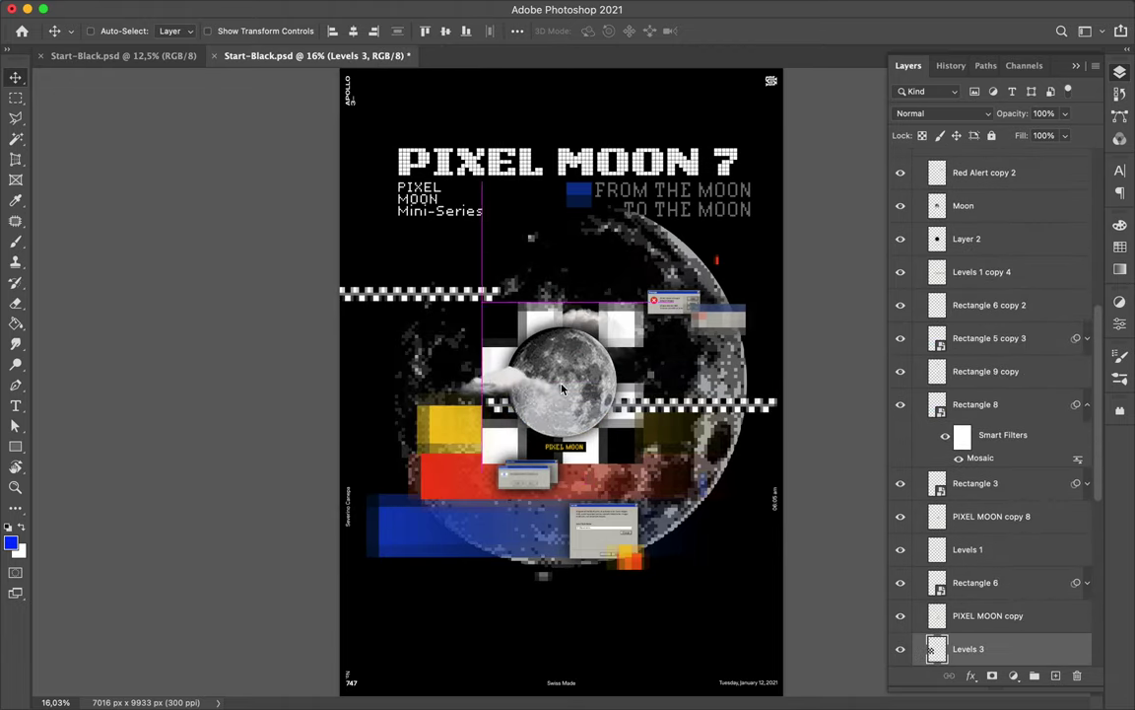
- Duplicate the red bar, place the copy left of the moon and raise its layer
{"action": "left_click_drag", "start_coordinate": [1008, 527], "coordinate": [986, 469]}
{"action": "left_click_drag", "start_coordinate": [586, 345], "coordinate": [572, 483]}
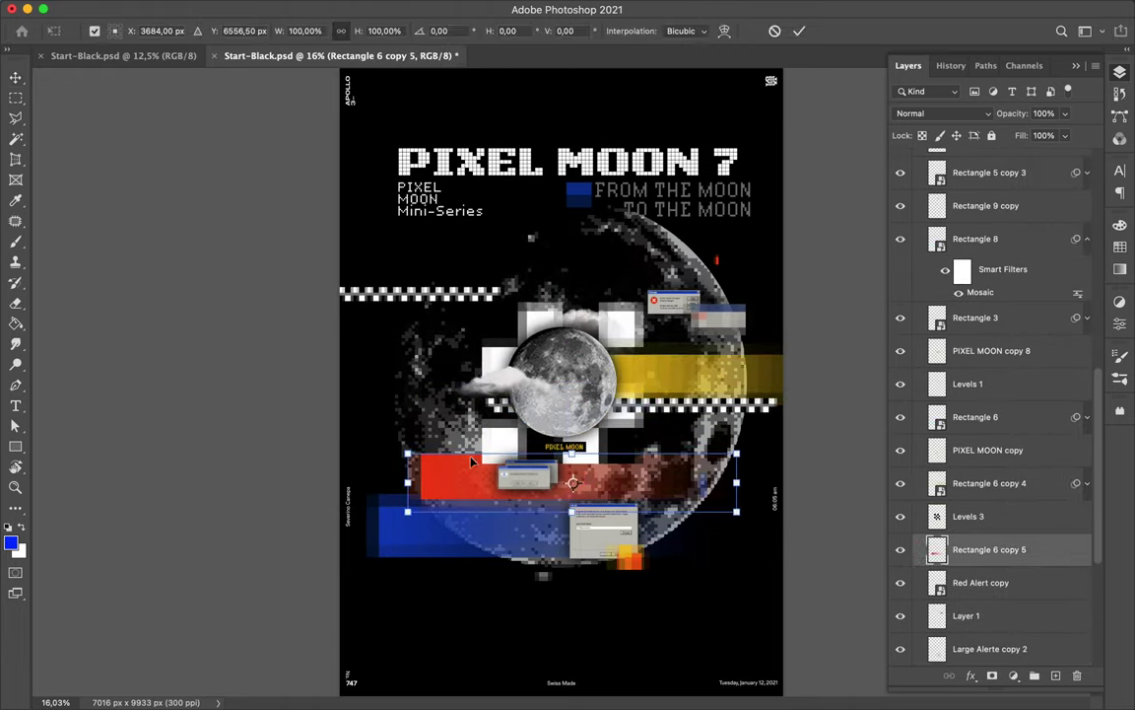
{"action": "key", "text": "ctrl+t"}
{"action": "key", "text": "Return"}
{"action": "left_click_drag", "start_coordinate": [718, 510], "coordinate": [562, 426]}
{"action": "left_click_drag", "start_coordinate": [989, 549], "coordinate": [982, 256]}
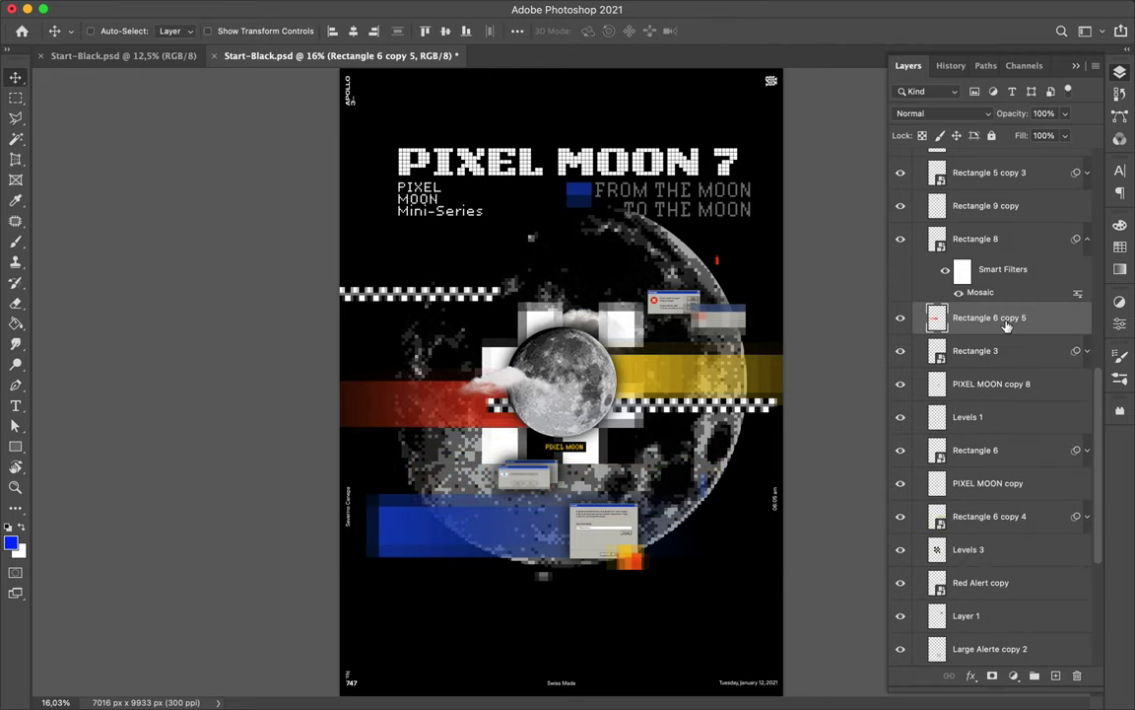
- Move the blue bar right of the moon, nudge the yellow bar up, and restack the alert layers
{"action": "left_click_drag", "start_coordinate": [463, 524], "coordinate": [725, 436]}
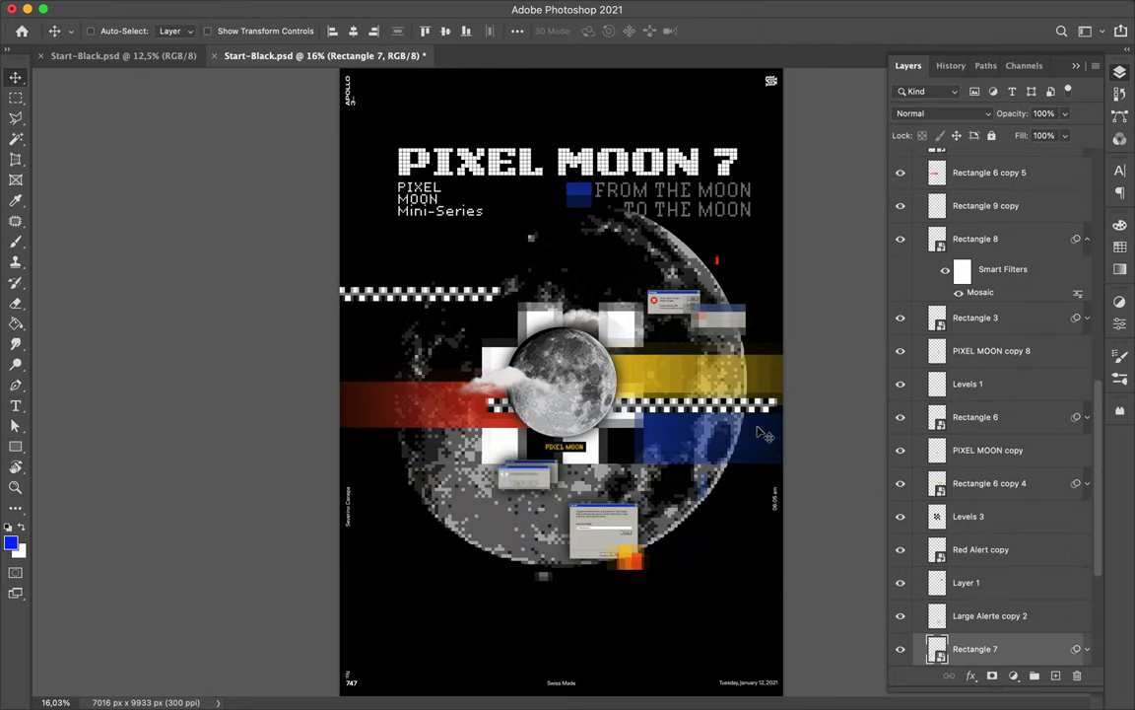
{"action": "left_click_drag", "start_coordinate": [660, 385], "coordinate": [658, 368]}
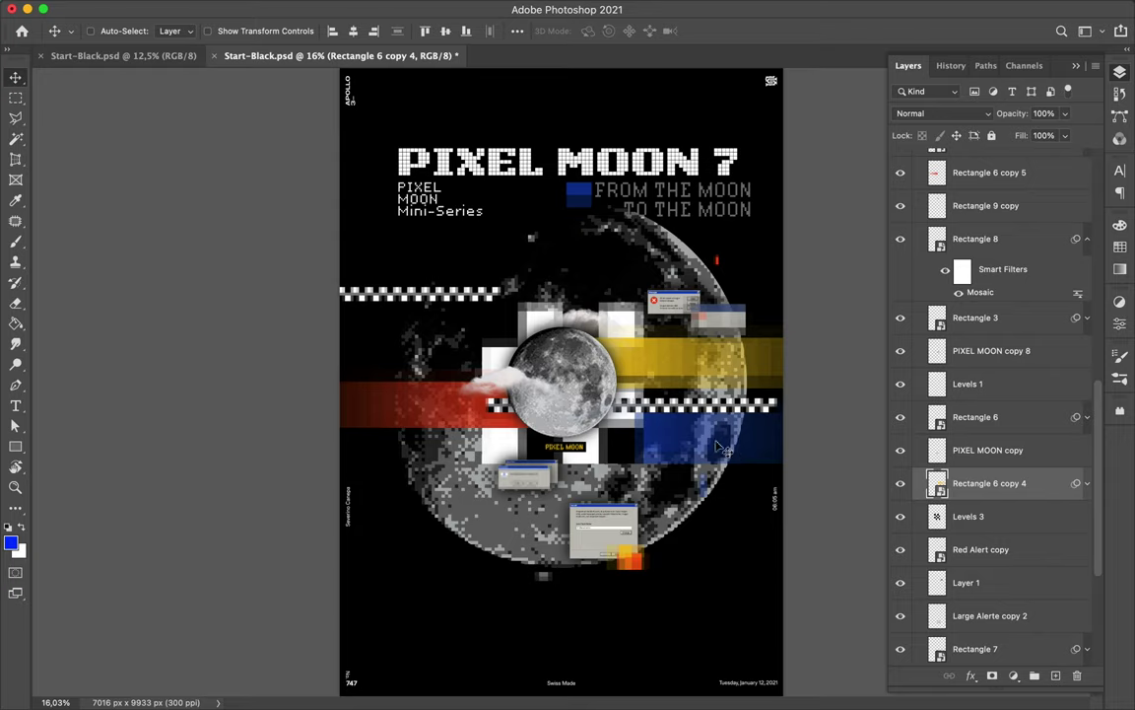
{"action": "left_click_drag", "start_coordinate": [985, 649], "coordinate": [982, 236]}
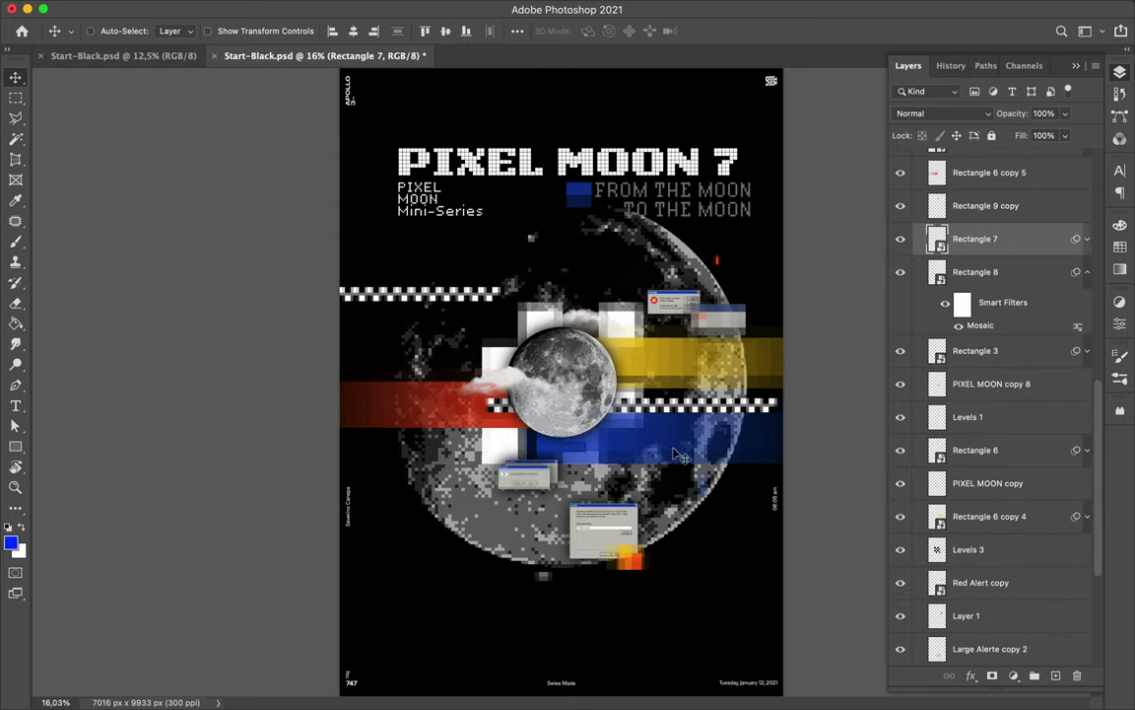
{"action": "mouse_move", "coordinate": [989, 649]}
{"action": "left_mouse_down"}
{"action": "mouse_move", "coordinate": [950, 385]}
{"action": "mouse_move", "coordinate": [993, 306]}
{"action": "left_mouse_up"}
{"action": "mouse_move", "coordinate": [521, 478]}
{"action": "left_mouse_down"}
{"action": "mouse_move", "coordinate": [603, 476]}
{"action": "mouse_move", "coordinate": [635, 433]}
{"action": "left_mouse_up"}
- Bring Rectangles 8, 3 and 9 copy above the text and move the title down over the moon
{"action": "left_click", "coordinate": [632, 560], "text": "ctrl"}
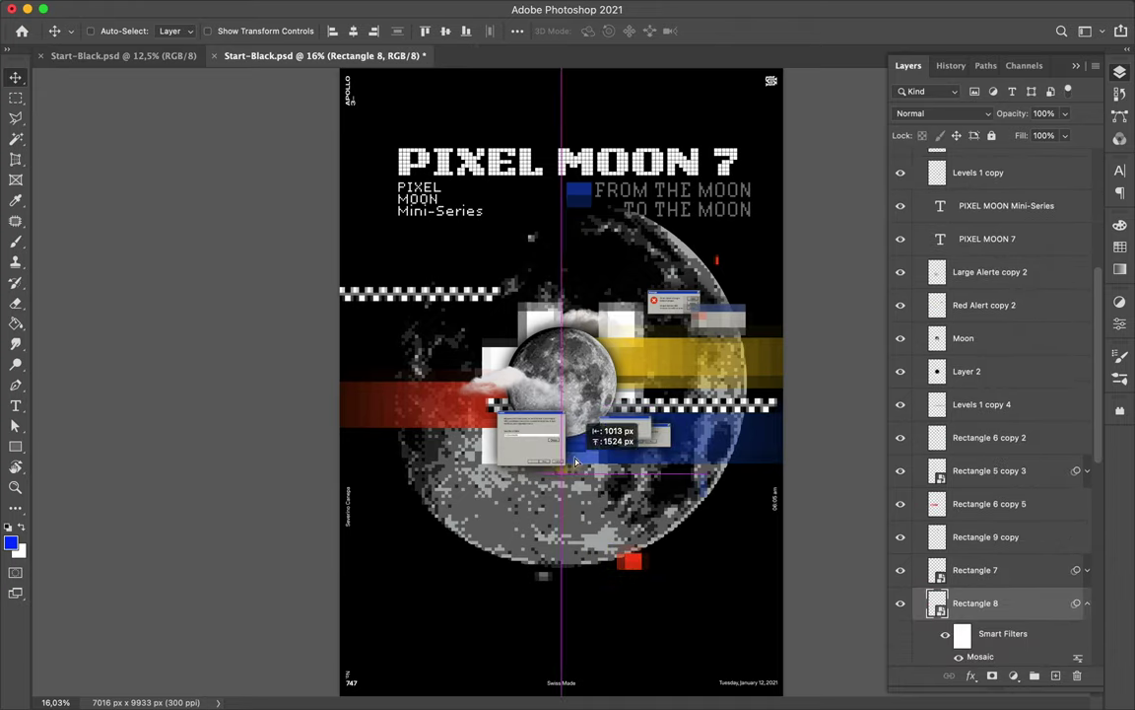
{"action": "key", "text": "ctrl+shift+]"}
{"action": "left_click_drag", "start_coordinate": [592, 289], "coordinate": [592, 345]}
{"action": "left_click_drag", "start_coordinate": [986, 649], "coordinate": [985, 303]}
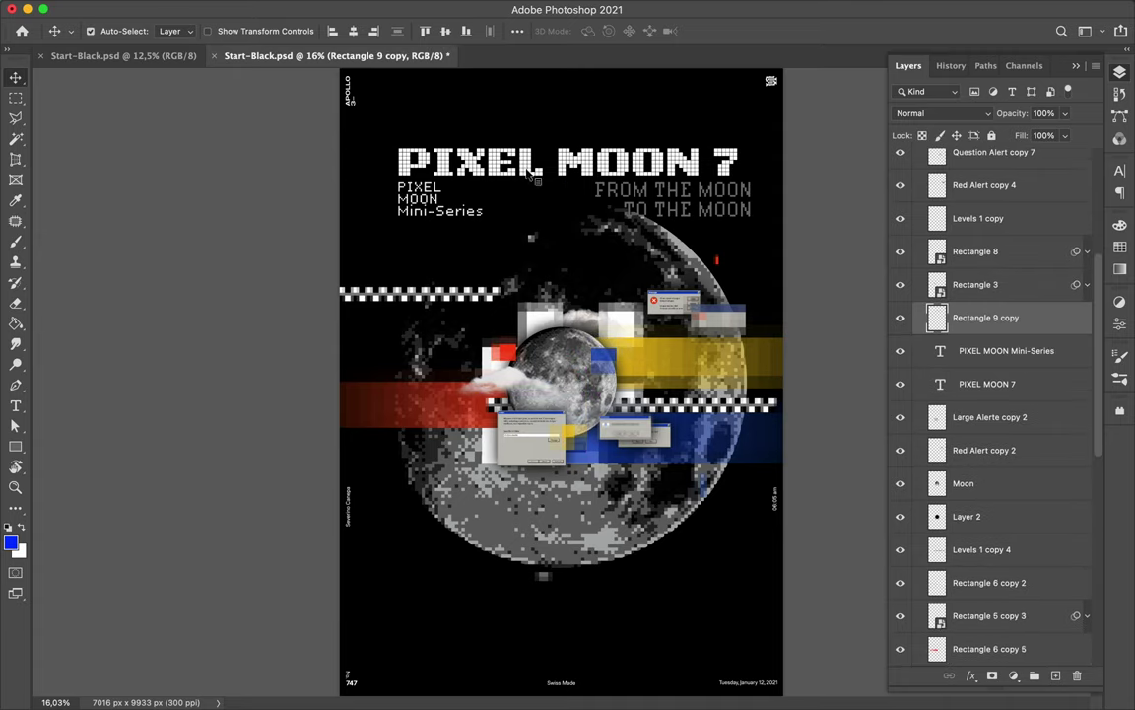
{"action": "left_click_drag", "start_coordinate": [524, 173], "coordinate": [625, 282]}
- Retype the title as PIXEL and position it above the small moon
{"action": "double_click", "coordinate": [627, 281]}
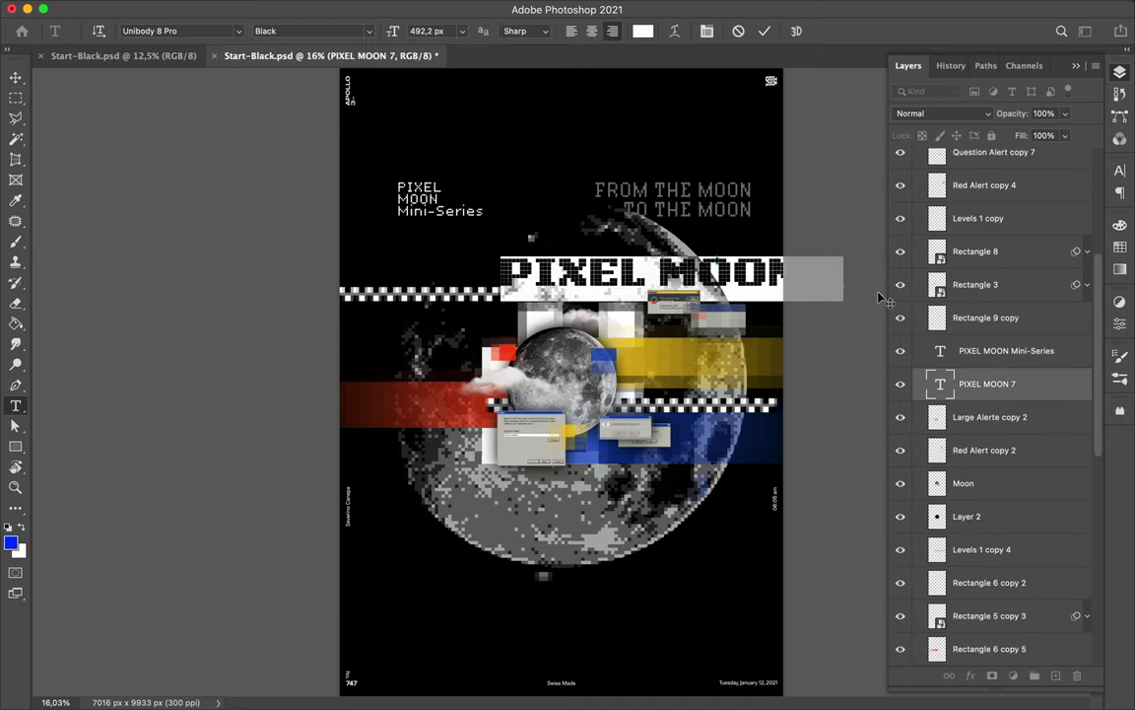
{"action": "type", "text": "PIX"}
{"action": "mouse_move", "coordinate": [880, 297]}
{"action": "left_mouse_down"}
{"action": "mouse_move", "coordinate": [557, 290]}
{"action": "mouse_move", "coordinate": [624, 280]}
{"action": "mouse_move", "coordinate": [575, 483]}
{"action": "mouse_move", "coordinate": [567, 345]}
{"action": "left_mouse_up"}
{"action": "type", "text": "EL"}
- Retype the other title copies as MOON below the moon and #7 on the small moon
{"action": "double_click", "coordinate": [576, 486]}
{"action": "type", "text": "MOON"}
{"action": "key", "text": "ctrl+Return"}
{"action": "double_click", "coordinate": [566, 345]}
{"action": "type", "text": "#7"}
{"action": "key", "text": "ctrl+Return"}
{"action": "mouse_move", "coordinate": [623, 376]}
{"action": "left_mouse_down"}
{"action": "mouse_move", "coordinate": [517, 374]}
{"action": "mouse_move", "coordinate": [582, 380]}
{"action": "left_mouse_up"}
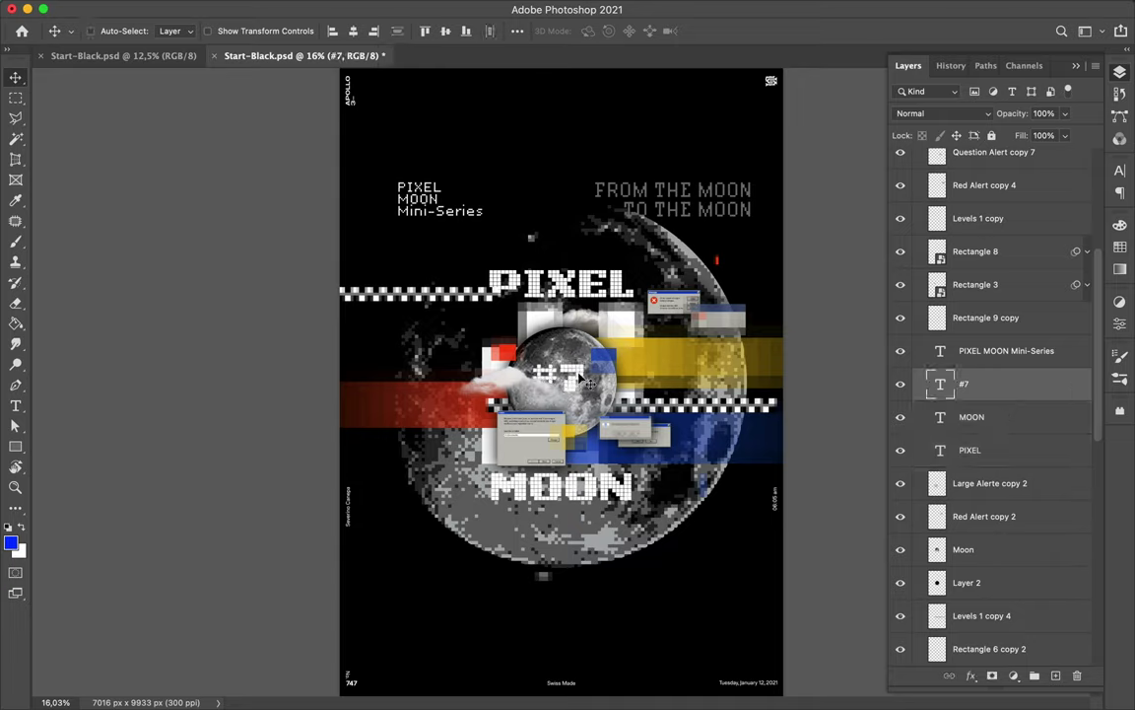
{"action": "left_click", "coordinate": [473, 290]}
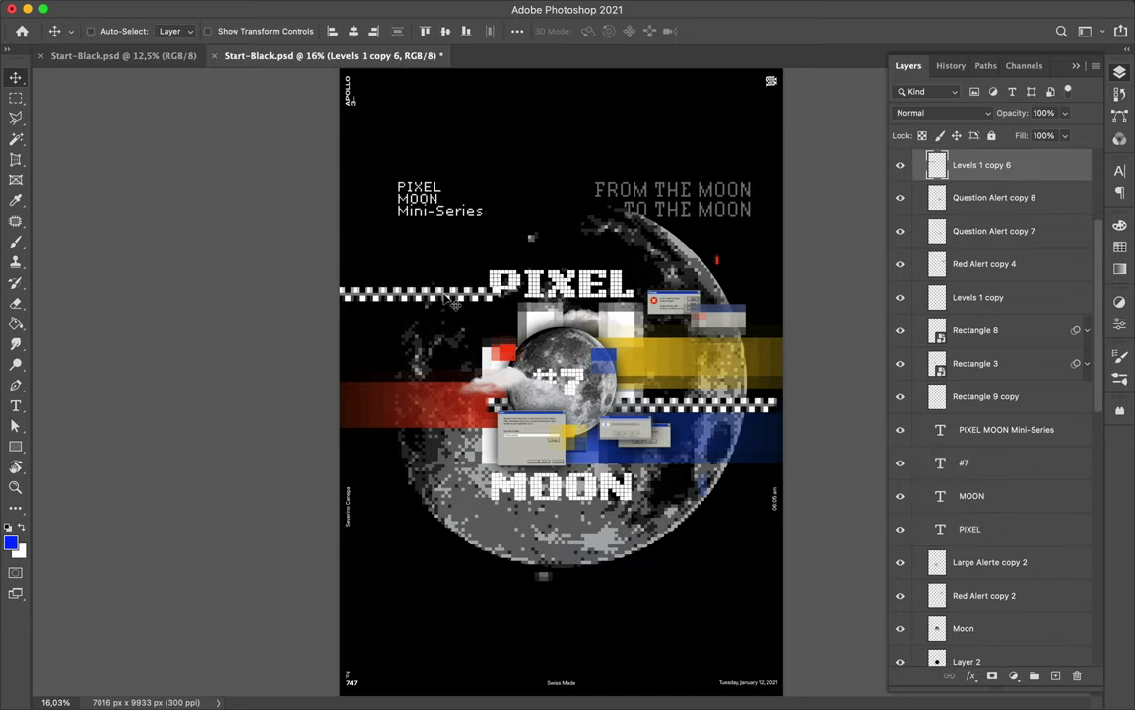
- Move the checkered strip down, raise Rectangle 3 to the top, and place the Mini-Series text on the red bar
{"action": "left_click_drag", "start_coordinate": [413, 293], "coordinate": [414, 343]}
{"action": "left_click", "coordinate": [989, 363]}
{"action": "left_click_drag", "start_coordinate": [989, 367], "coordinate": [988, 158]}
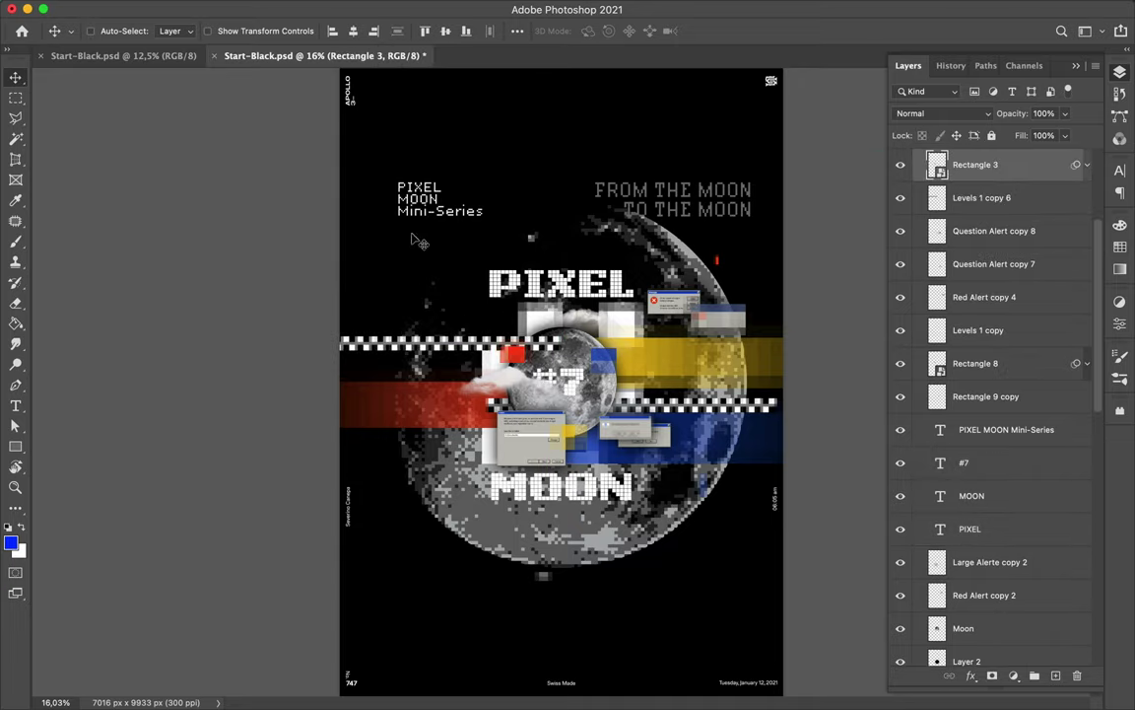
{"action": "left_click", "coordinate": [386, 190], "text": "ctrl"}
{"action": "left_click_drag", "start_coordinate": [389, 197], "coordinate": [414, 386]}
- Shorten the tagline to FROM THE MOON and place it above PIXEL
{"action": "left_click", "coordinate": [673, 197], "text": "ctrl"}
{"action": "left_click_drag", "start_coordinate": [673, 197], "coordinate": [692, 376]}
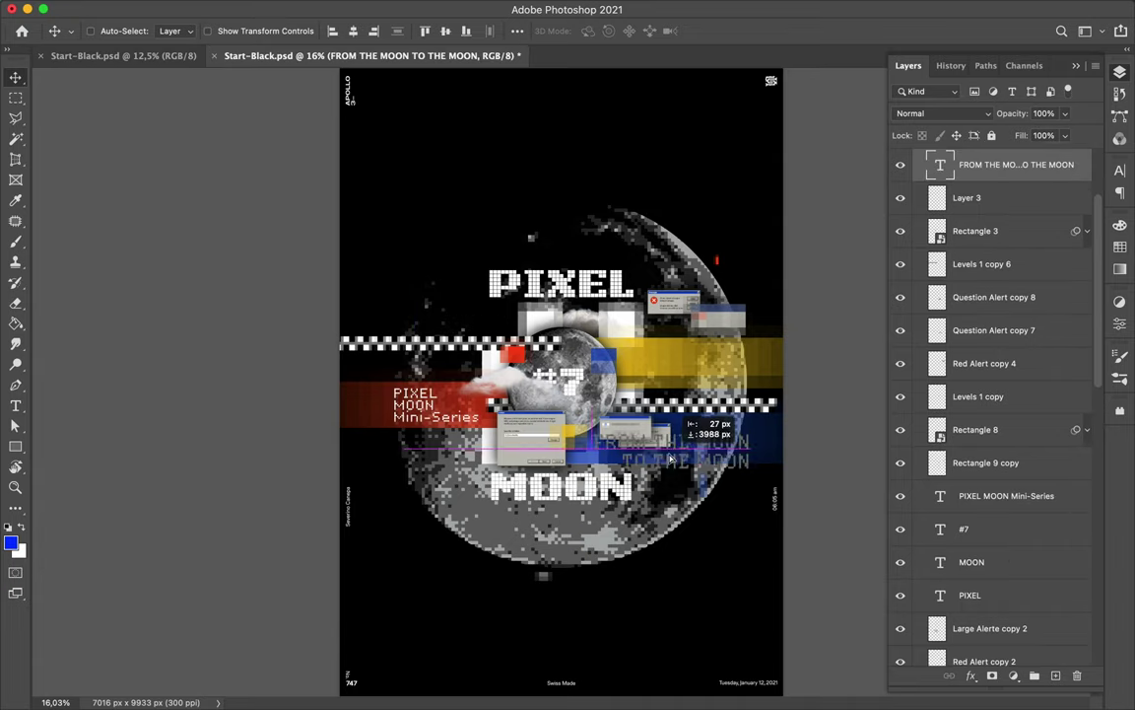
{"action": "double_click", "coordinate": [692, 371]}
{"action": "key", "text": "BackSpace"}
{"action": "key", "text": "Escape"}
{"action": "left_click_drag", "start_coordinate": [604, 314], "coordinate": [483, 253]}
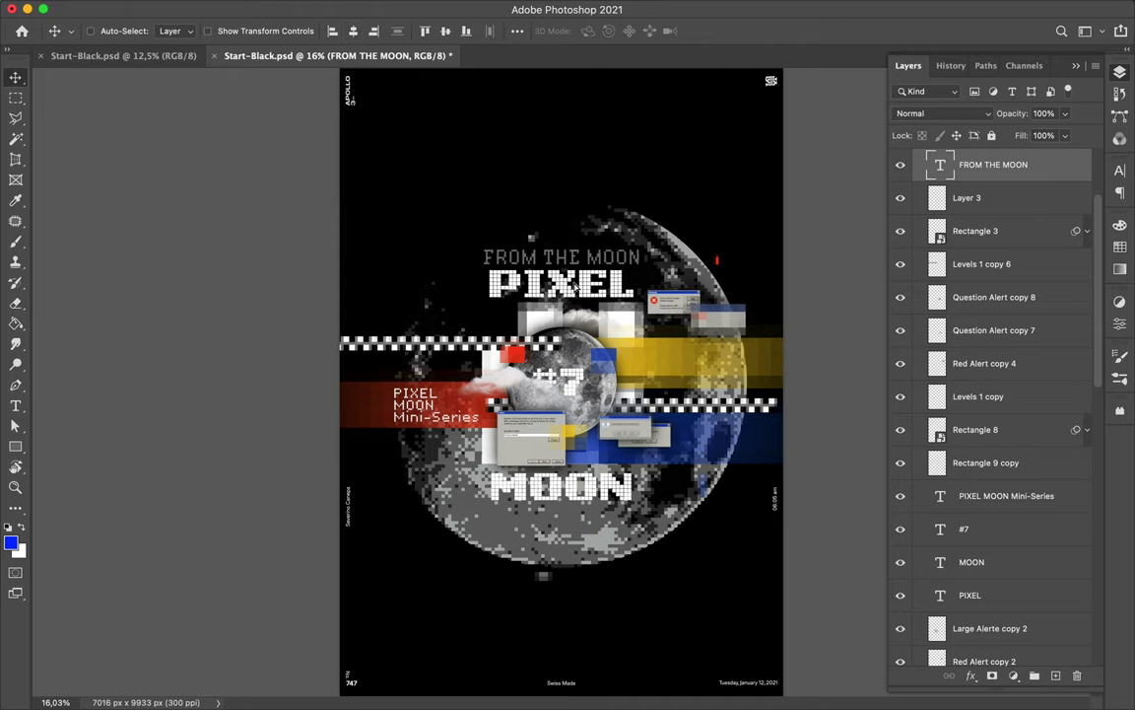
- Duplicate the tagline below MOON as TO THE MOON in a dark colour sampled from the poster
{"action": "left_click_drag", "start_coordinate": [580, 259], "coordinate": [579, 513]}
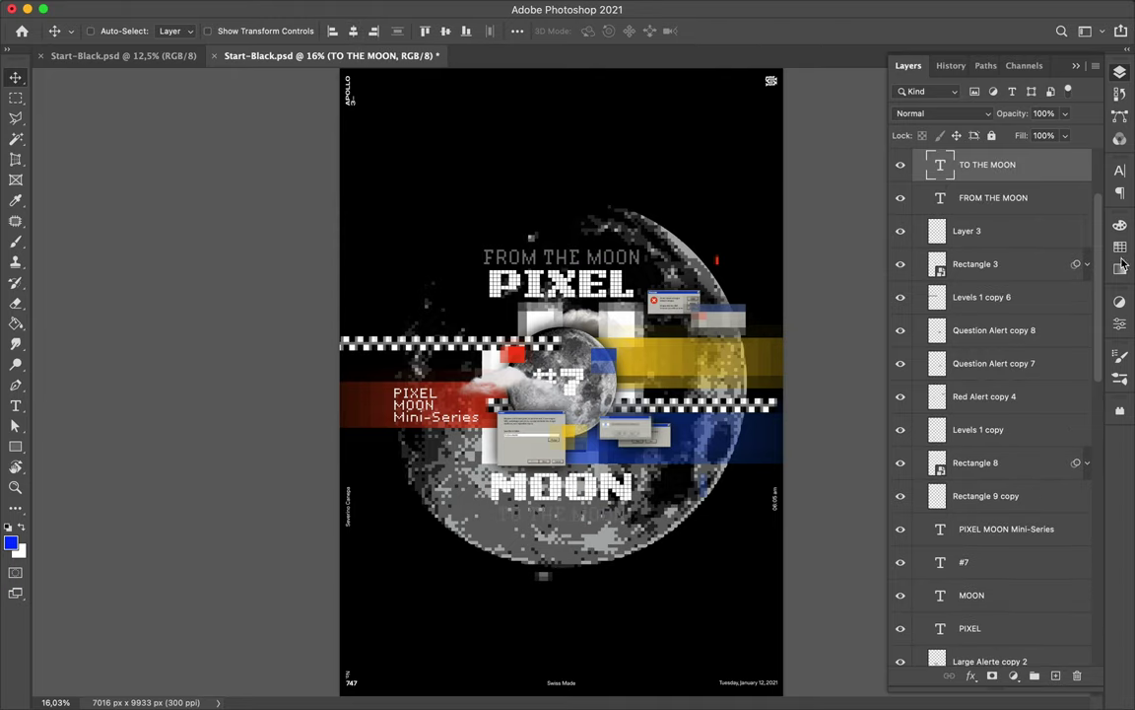
{"action": "left_click", "coordinate": [1118, 172]}
{"action": "left_click", "coordinate": [1077, 262]}
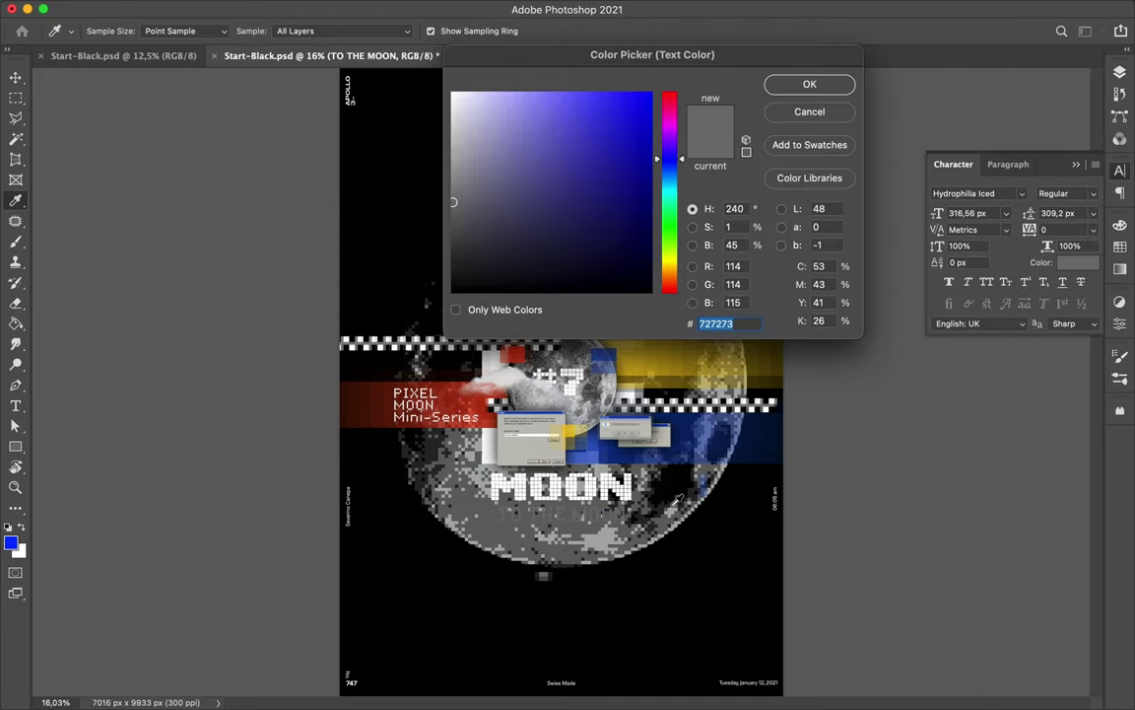
{"action": "left_click", "coordinate": [677, 500]}
{"action": "key", "text": "Return"}
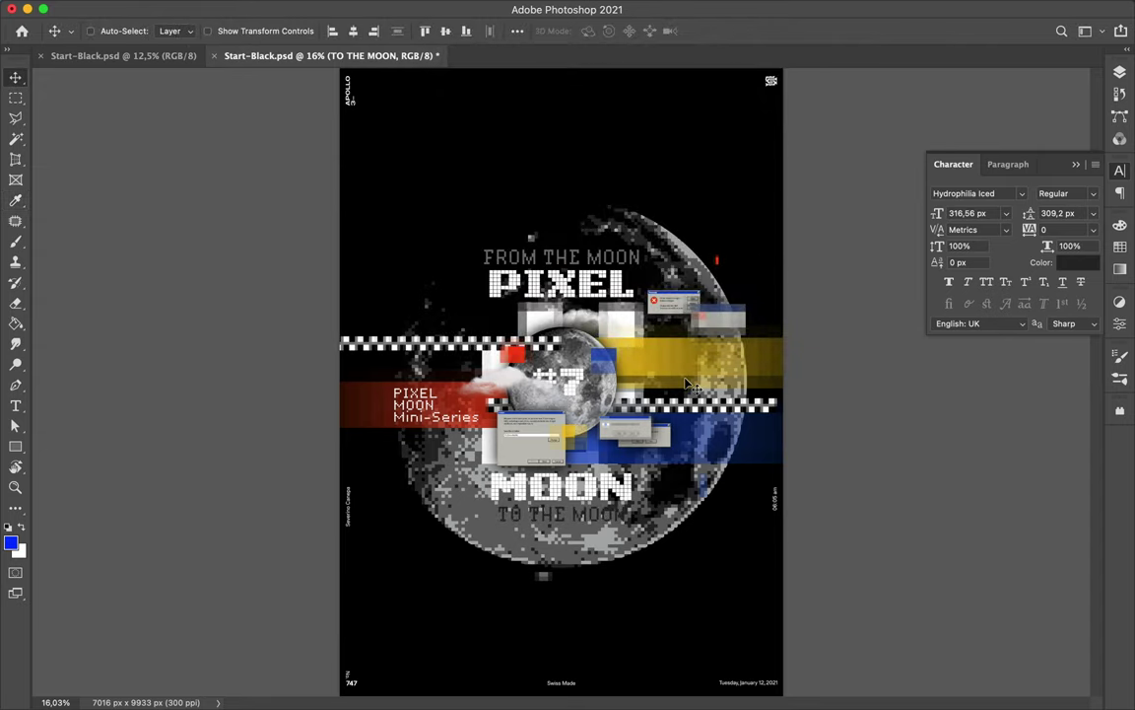
- Switch to the Brush tool and add a new empty layer on top
{"action": "key", "text": "b"}
{"action": "key", "text": "F7"}
{"action": "key", "text": "ctrl+shift+alt+n"}
- Pixelate the blue arc at the moon's upper left with the Mosaic filter
{"action": "right_click", "coordinate": [412, 286]}
{"action": "left_click", "coordinate": [368, 9]}
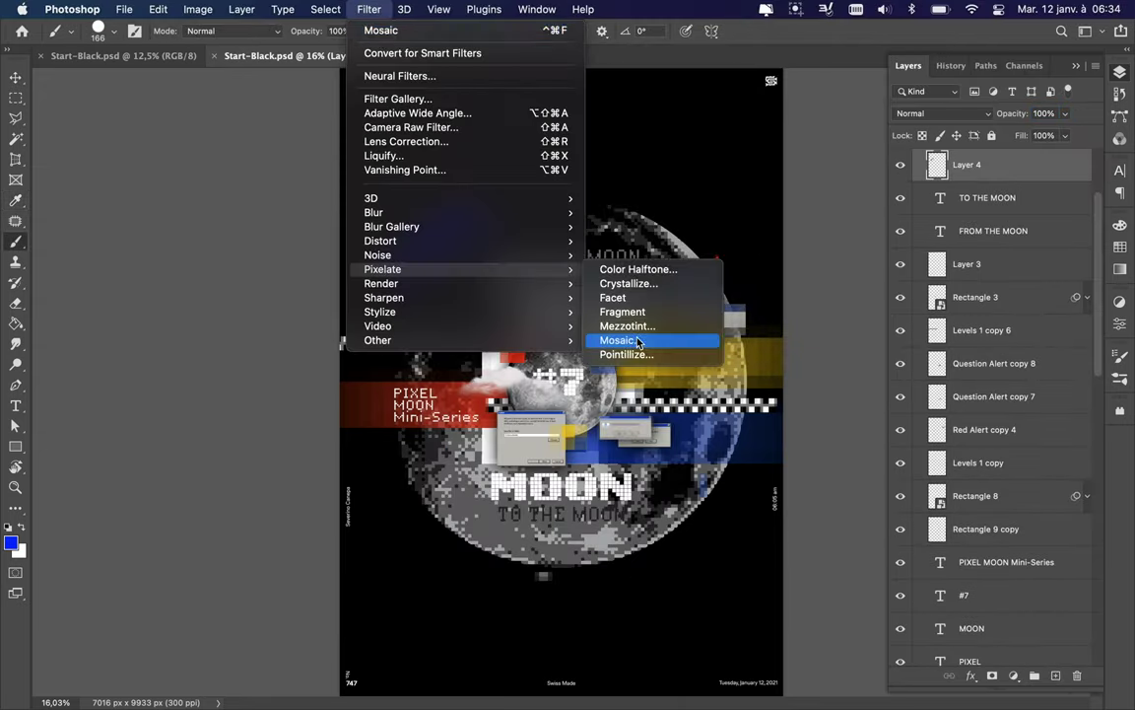
{"action": "left_click", "coordinate": [638, 341]}
{"action": "left_click", "coordinate": [227, 68]}
- On a new layer, paint a yellow arc and pixelate it with Mosaic
{"action": "key", "text": "ctrl+z"}
{"action": "key", "text": "ctrl+shift+alt+n"}
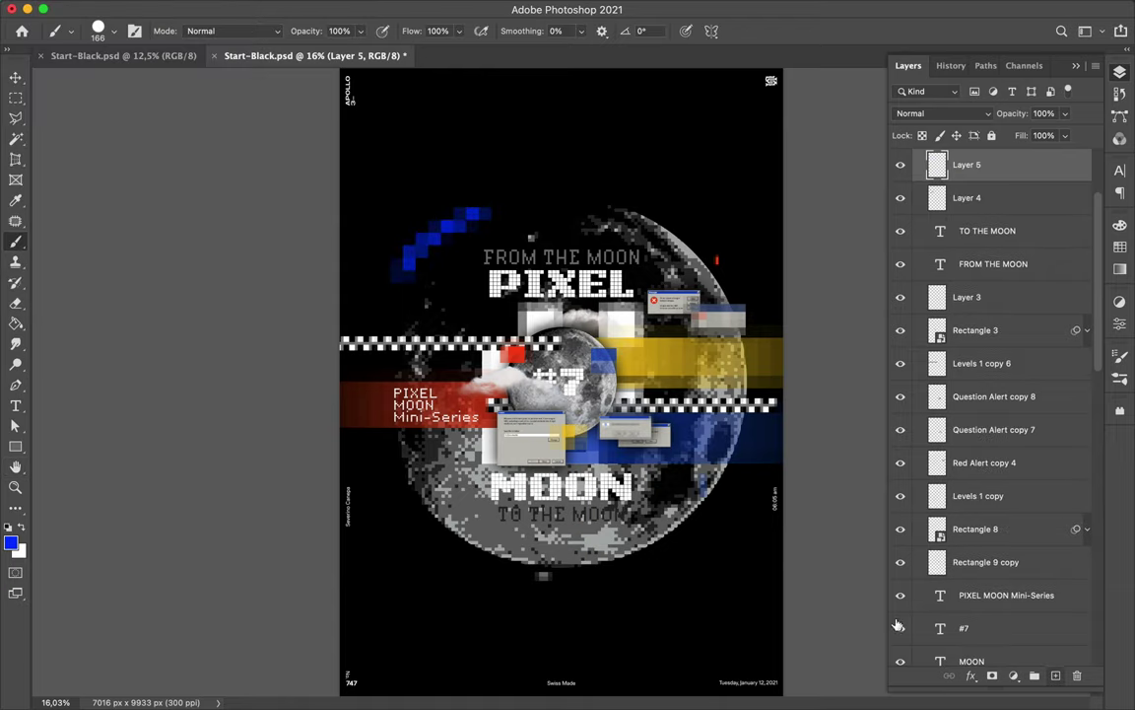
{"action": "left_click", "coordinate": [933, 265]}
{"action": "left_click", "coordinate": [370, 9]}
{"action": "left_click", "coordinate": [366, 32]}
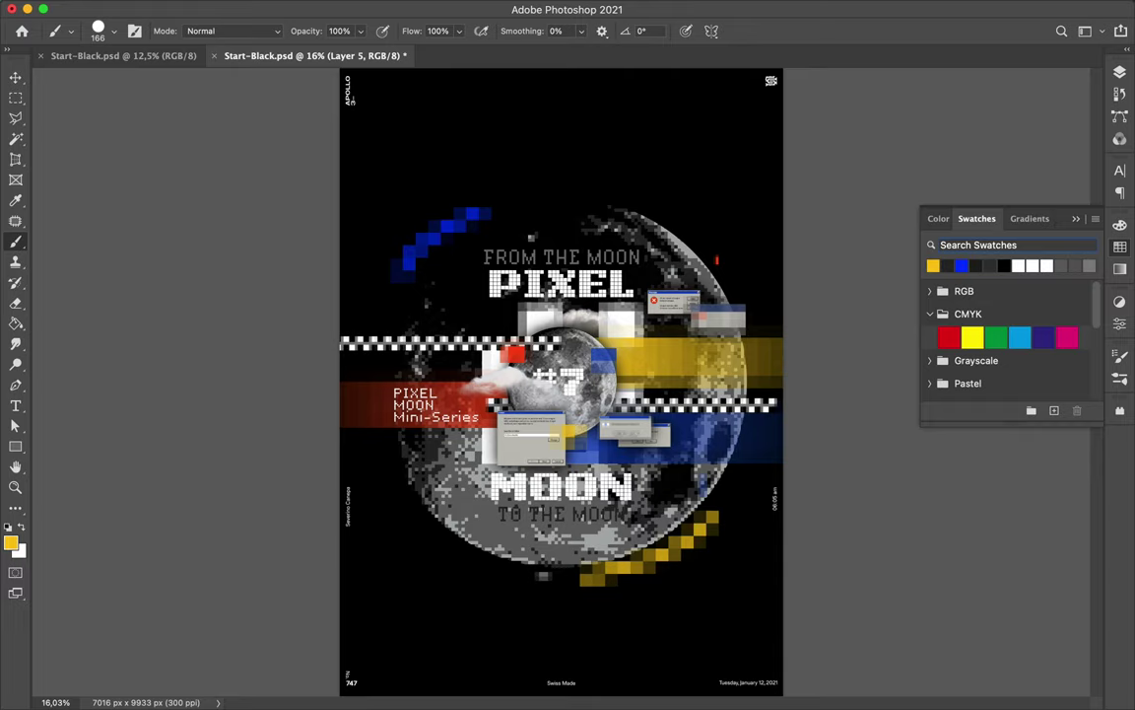
- On a new layer, paint a red arc in a colour sampled from the poster and apply Mosaic
{"action": "left_click", "coordinate": [651, 306], "text": "alt"}
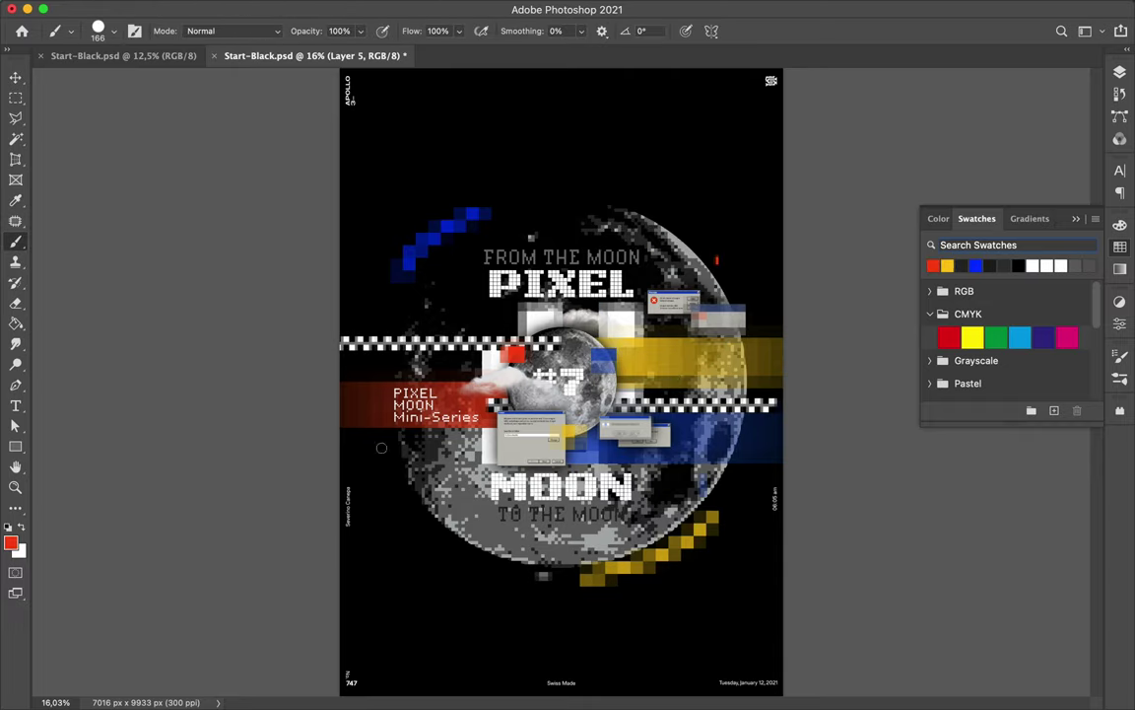
{"action": "key", "text": "ctrl+shift+alt+n"}
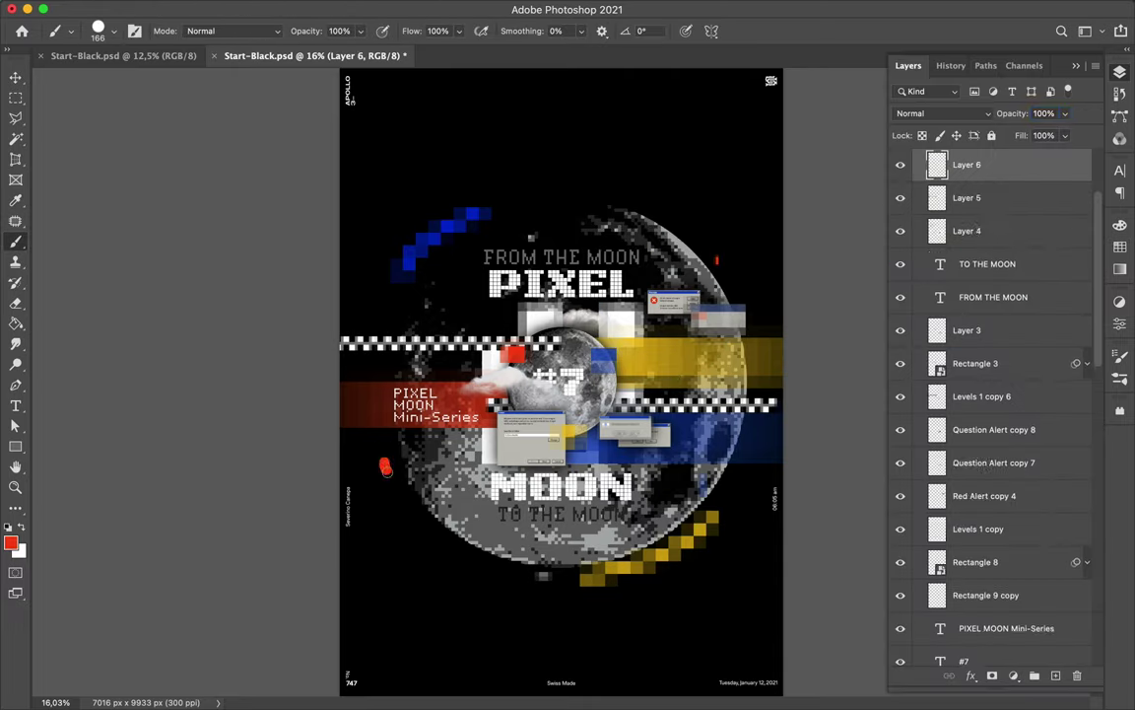
{"action": "left_click", "coordinate": [367, 10]}
{"action": "left_click", "coordinate": [366, 30]}
{"action": "key", "text": "v"}
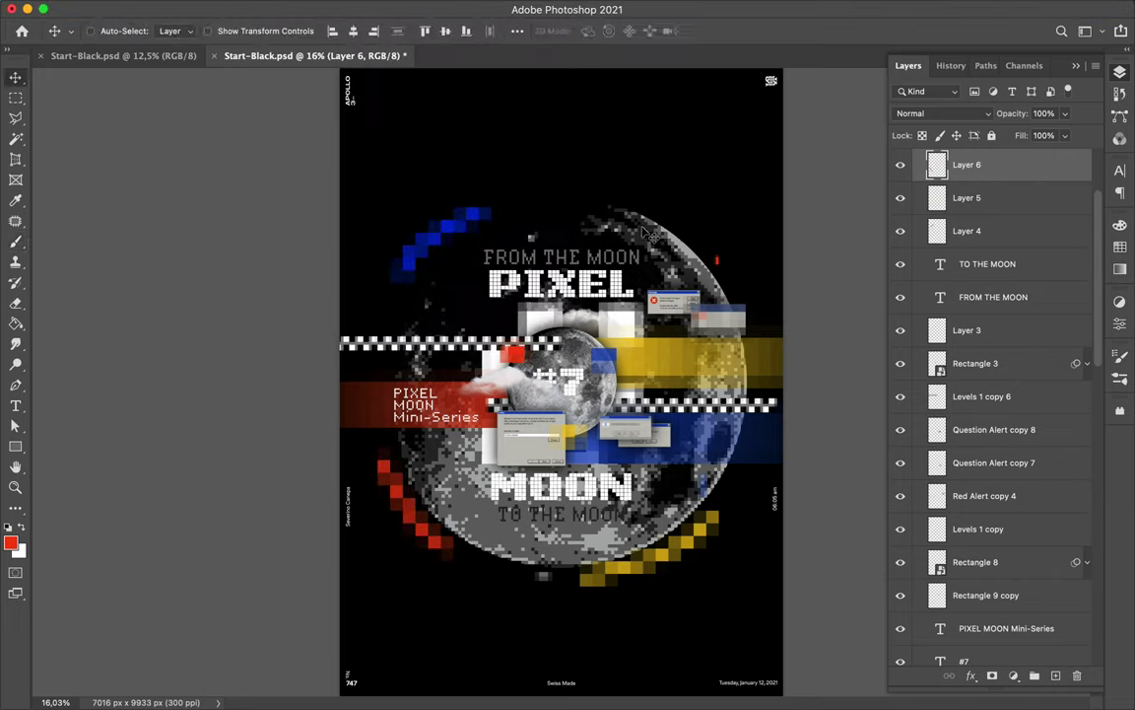
{"action": "scroll", "coordinate": [903, 307], "scroll_direction": "down", "scroll_amount": 2}
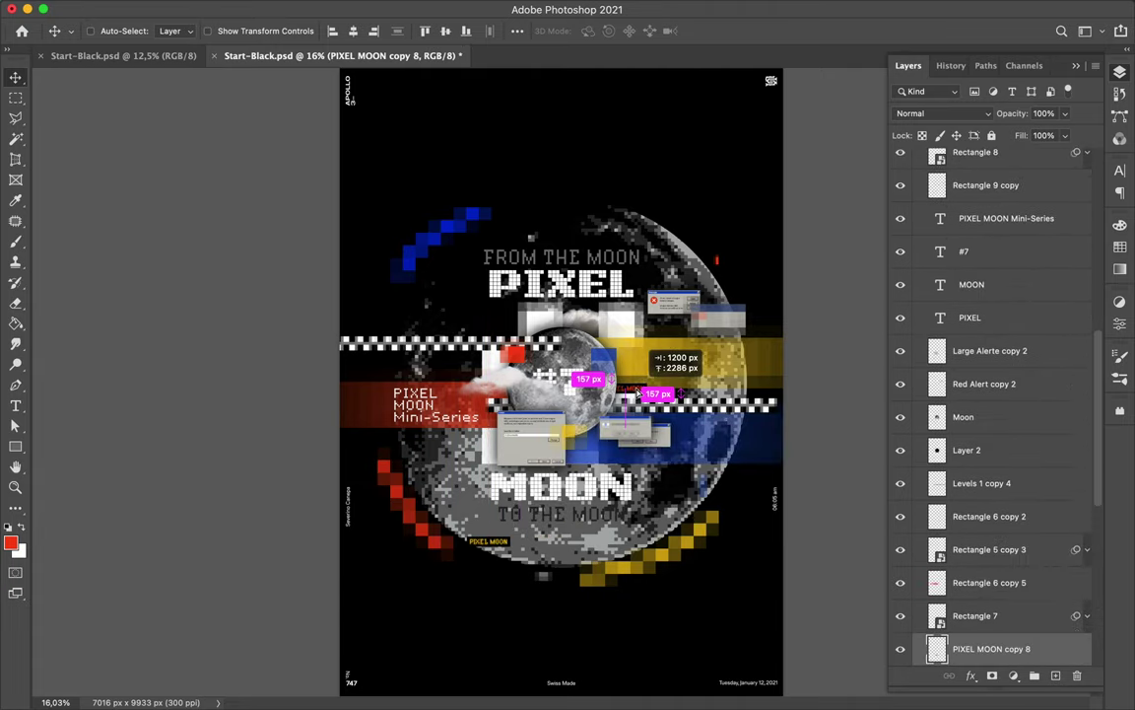
- Raise the PIXEL MOON copy layer and Alt-drag six red and yellow label copies around the moon
{"action": "left_click_drag", "start_coordinate": [986, 648], "coordinate": [998, 478]}
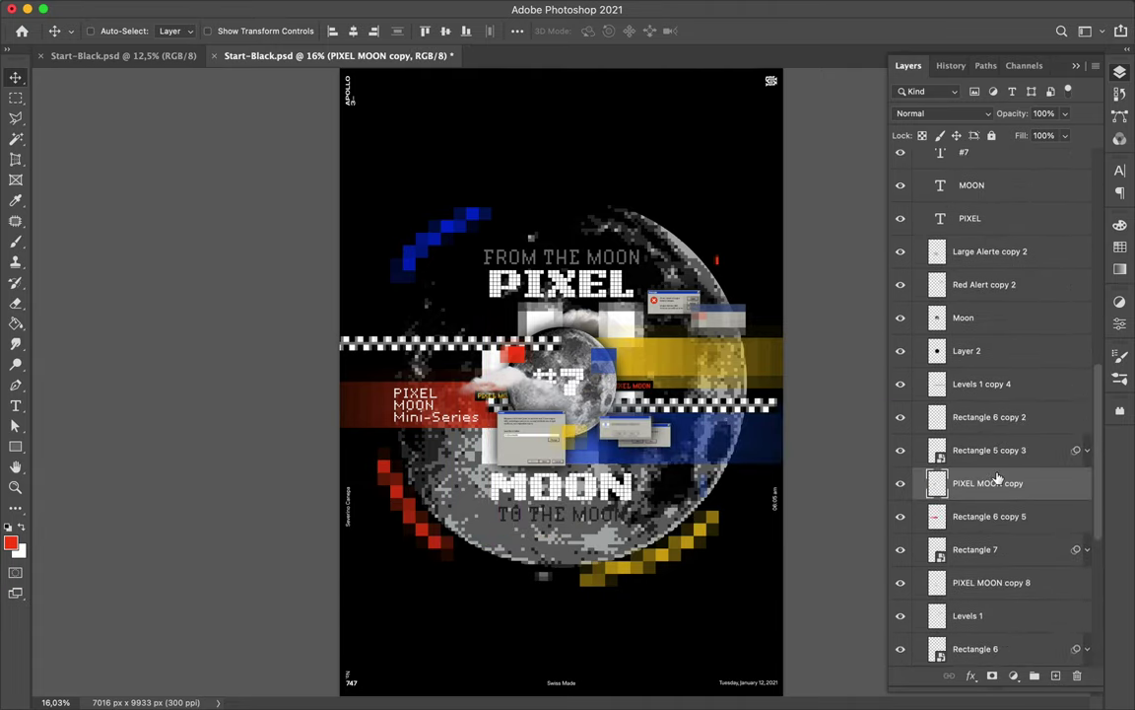
{"action": "mouse_move", "coordinate": [490, 402]}
{"action": "left_mouse_down"}
{"action": "mouse_move", "coordinate": [468, 310]}
{"action": "mouse_move", "coordinate": [469, 512]}
{"action": "mouse_move", "coordinate": [448, 552]}
{"action": "mouse_move", "coordinate": [468, 584]}
{"action": "left_mouse_up"}
{"action": "left_click_drag", "start_coordinate": [468, 322], "coordinate": [468, 185]}
{"action": "left_click_drag", "start_coordinate": [611, 444], "coordinate": [667, 537]}
{"action": "left_click_drag", "start_coordinate": [668, 529], "coordinate": [667, 605]}
{"action": "mouse_move", "coordinate": [667, 482]}
{"action": "left_mouse_down"}
{"action": "mouse_move", "coordinate": [667, 233]}
{"action": "mouse_move", "coordinate": [668, 248]}
{"action": "left_mouse_up"}
{"action": "left_click_drag", "start_coordinate": [667, 248], "coordinate": [667, 280]}
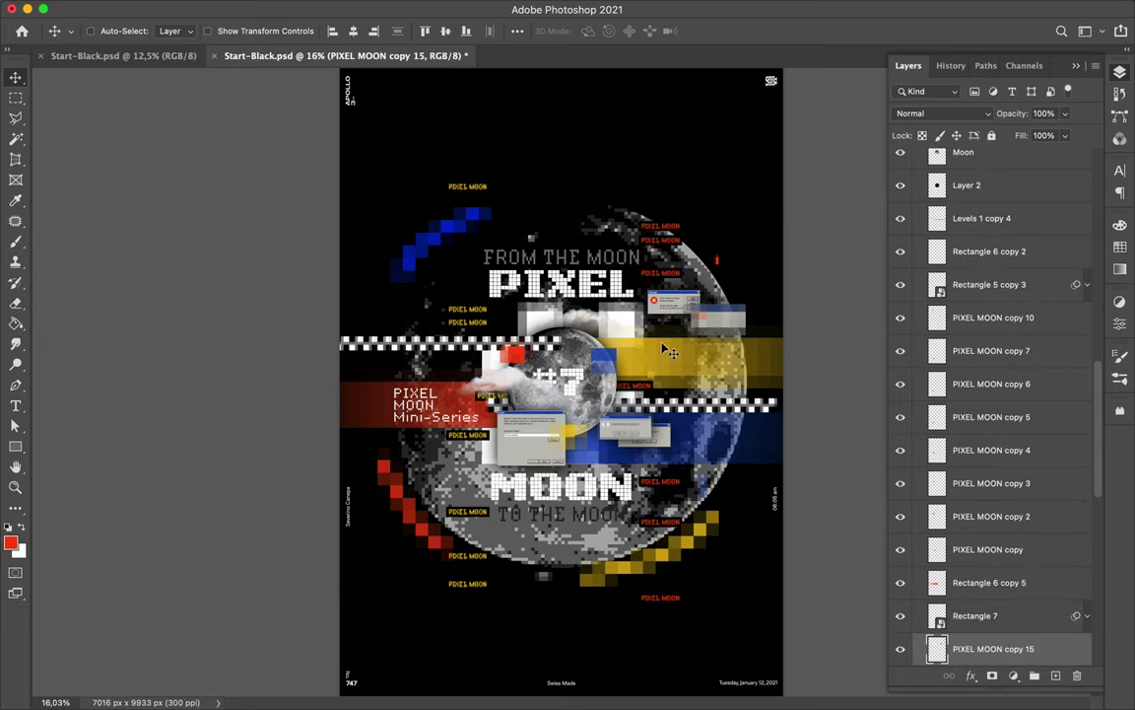
- On a new layer above Moon, brush red and blue strokes over the alert windows
{"action": "left_click", "coordinate": [1055, 676]}
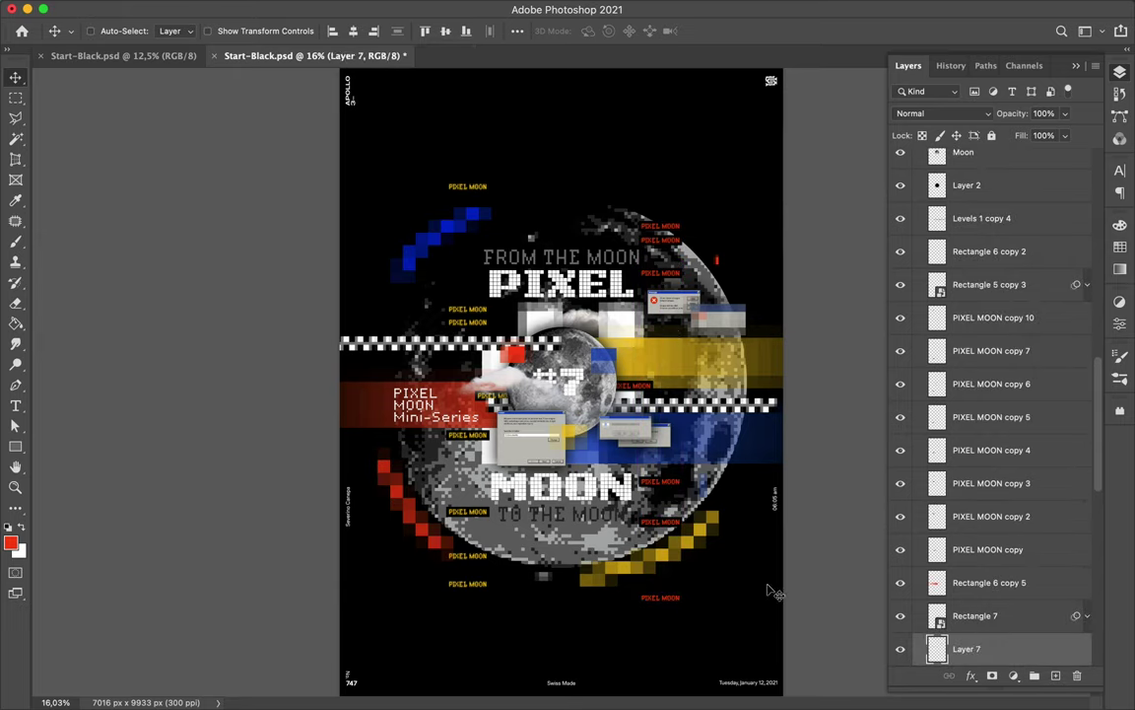
{"action": "key", "text": "b"}
{"action": "right_click", "coordinate": [670, 239]}
{"action": "key", "text": "Return"}
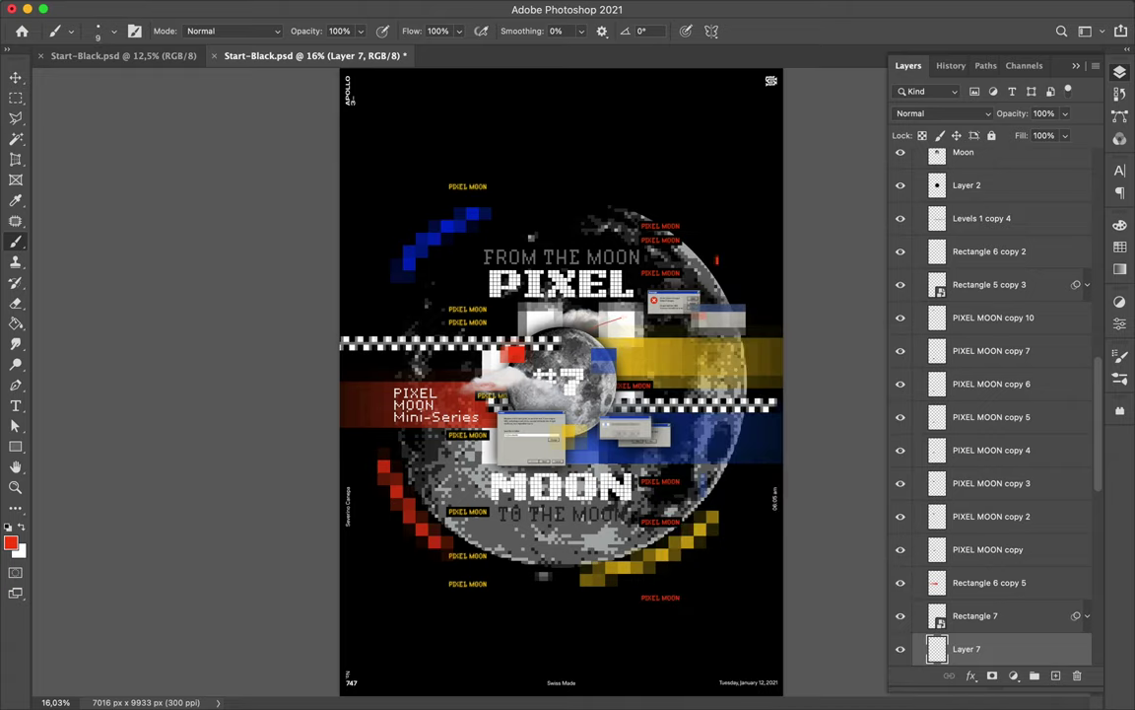
{"action": "left_click_drag", "start_coordinate": [966, 648], "coordinate": [986, 215]}
- Pixelate the strokes with Mosaic at cell size 23
{"action": "left_click", "coordinate": [369, 9]}
{"action": "left_click", "coordinate": [621, 340]}
{"action": "left_click_drag", "start_coordinate": [61, 258], "coordinate": [29, 256]}
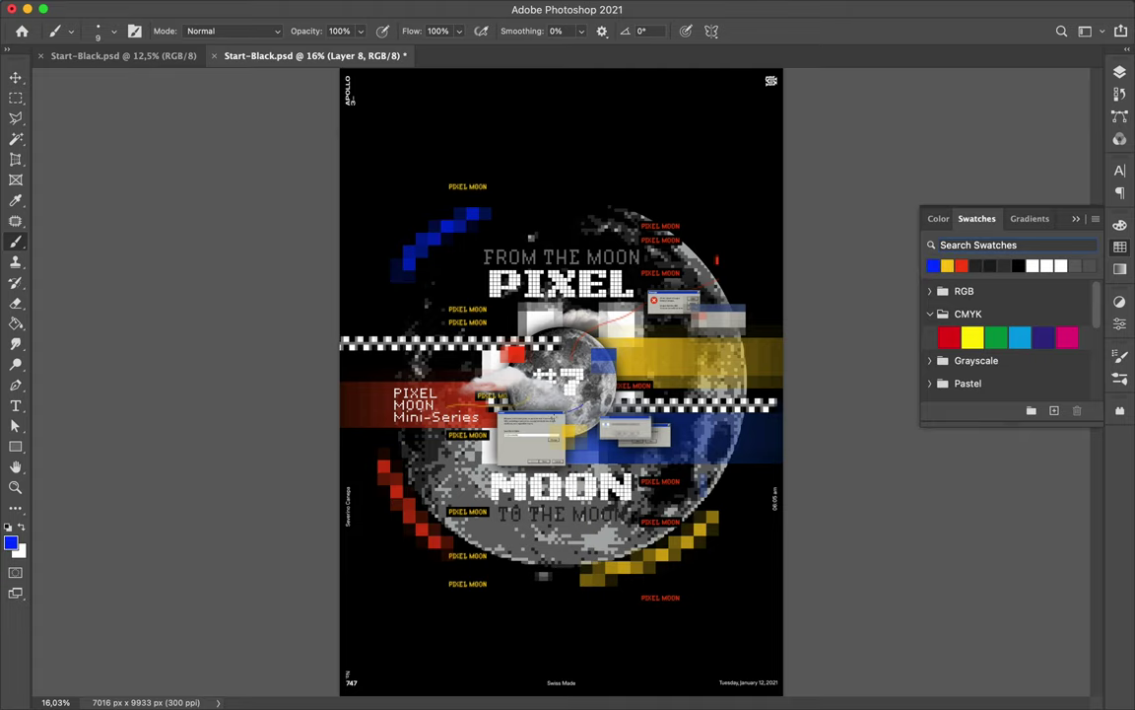
{"action": "left_click", "coordinate": [1121, 75]}
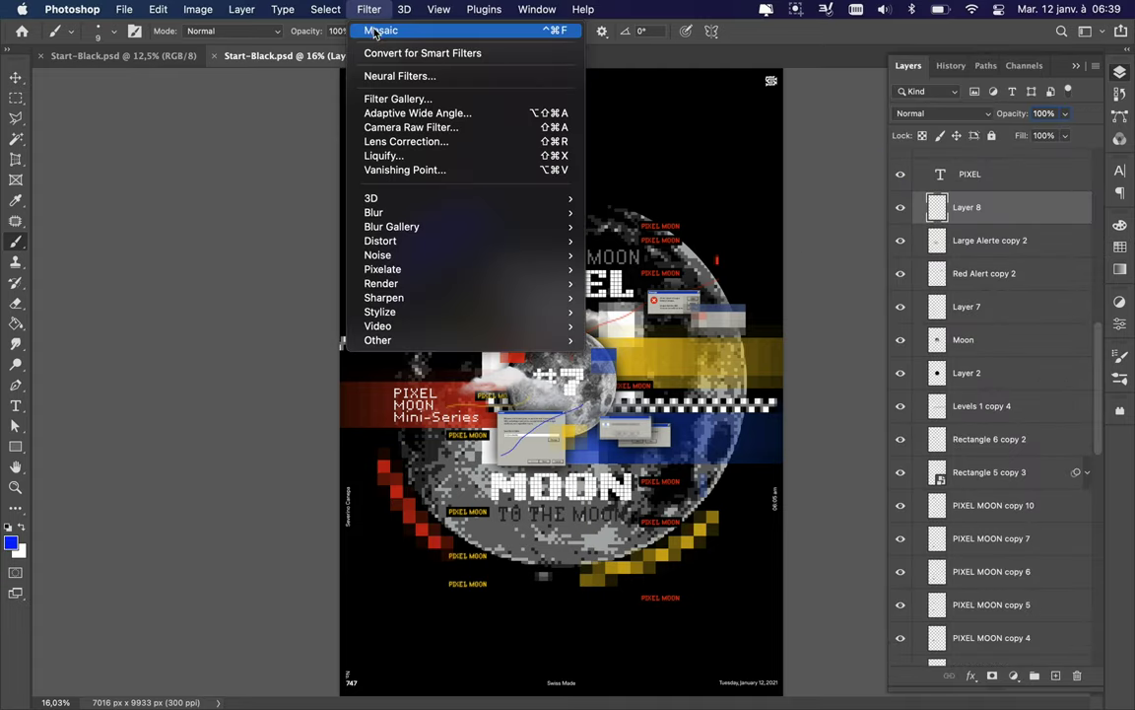
- Duplicate the Rectangle 5 copy 3 red mark to another spot and create a layer for stars
{"action": "key", "text": "v"}
{"action": "mouse_move", "coordinate": [717, 260]}
{"action": "left_mouse_down"}
{"action": "mouse_move", "coordinate": [471, 239]}
{"action": "mouse_move", "coordinate": [504, 325]}
{"action": "left_mouse_up"}
{"action": "left_click", "coordinate": [176, 58]}
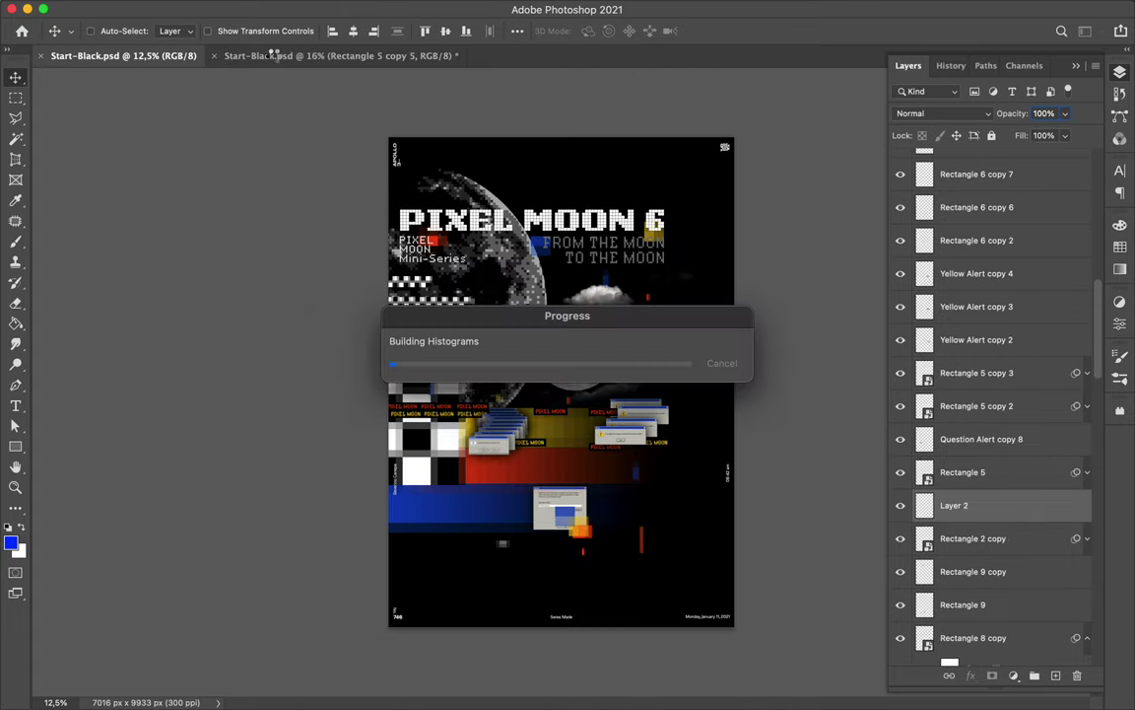
{"action": "left_click", "coordinate": [315, 55]}
{"action": "left_click", "coordinate": [650, 643], "text": "ctrl"}
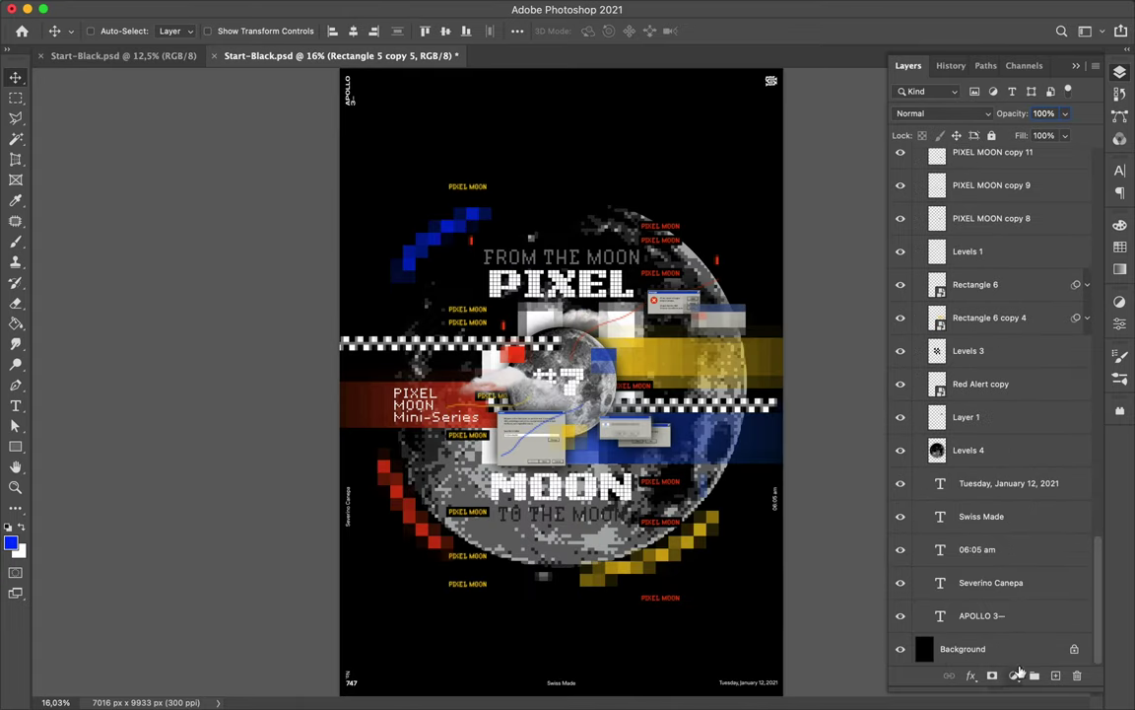
{"action": "key", "text": "b"}
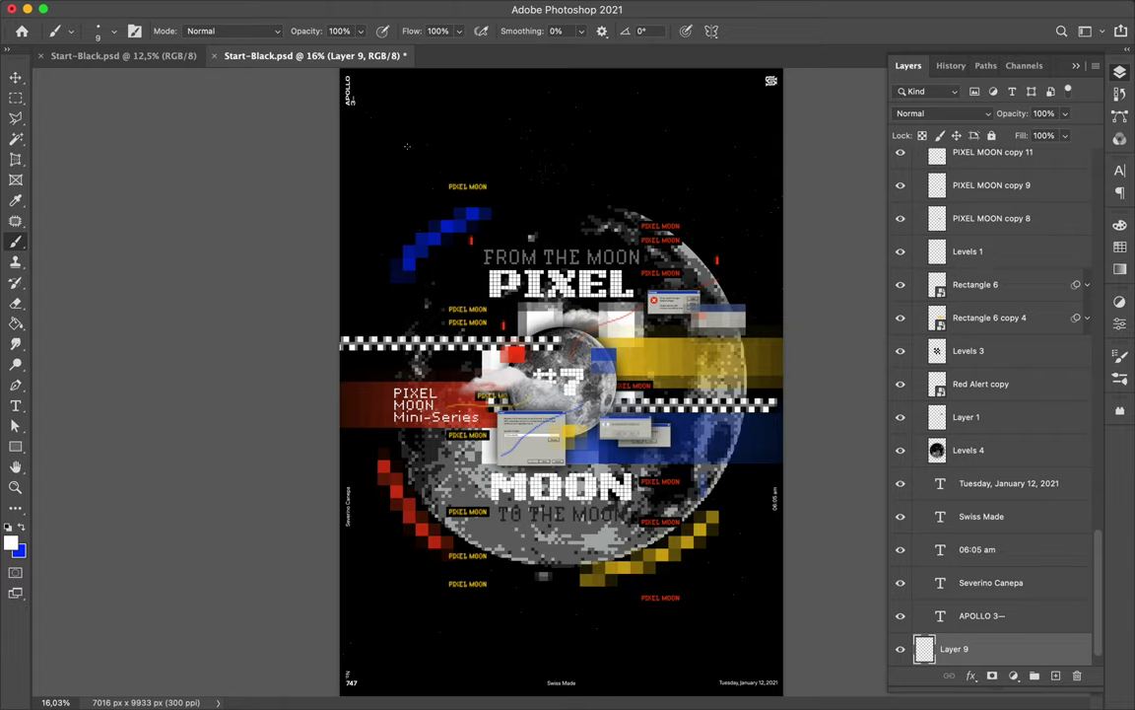
- Pixelate the white star dots with Mosaic at cell size 11
{"action": "left_click", "coordinate": [368, 8]}
{"action": "left_click", "coordinate": [620, 364]}
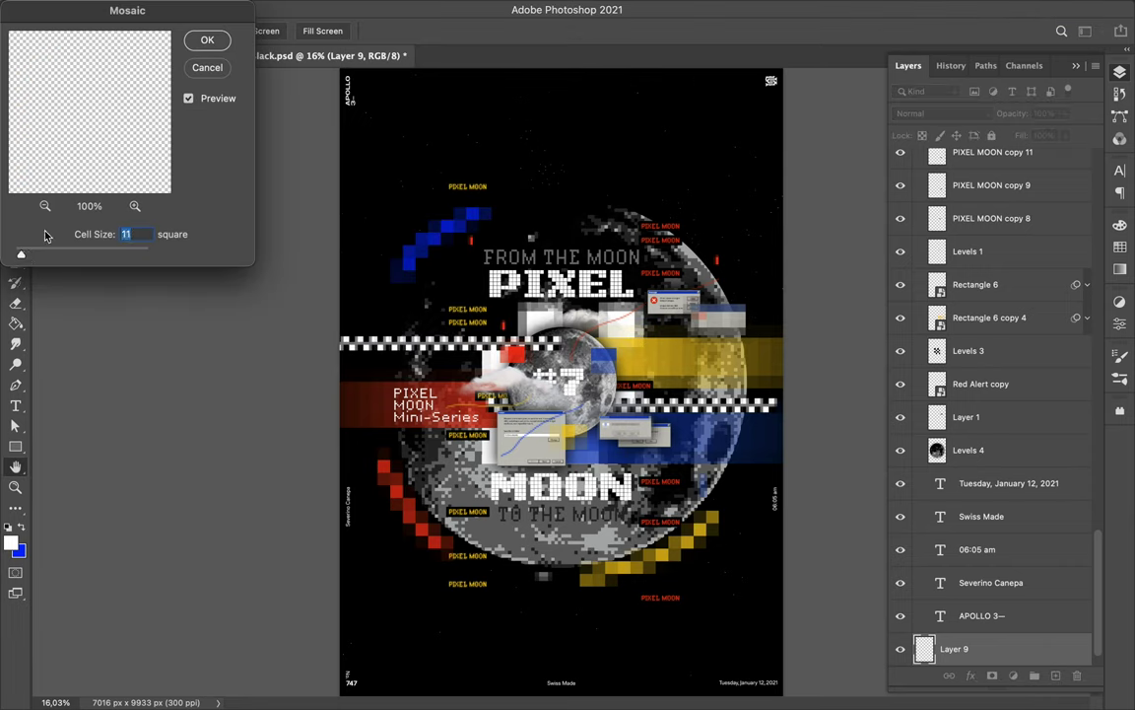
{"action": "left_click", "coordinate": [207, 41]}
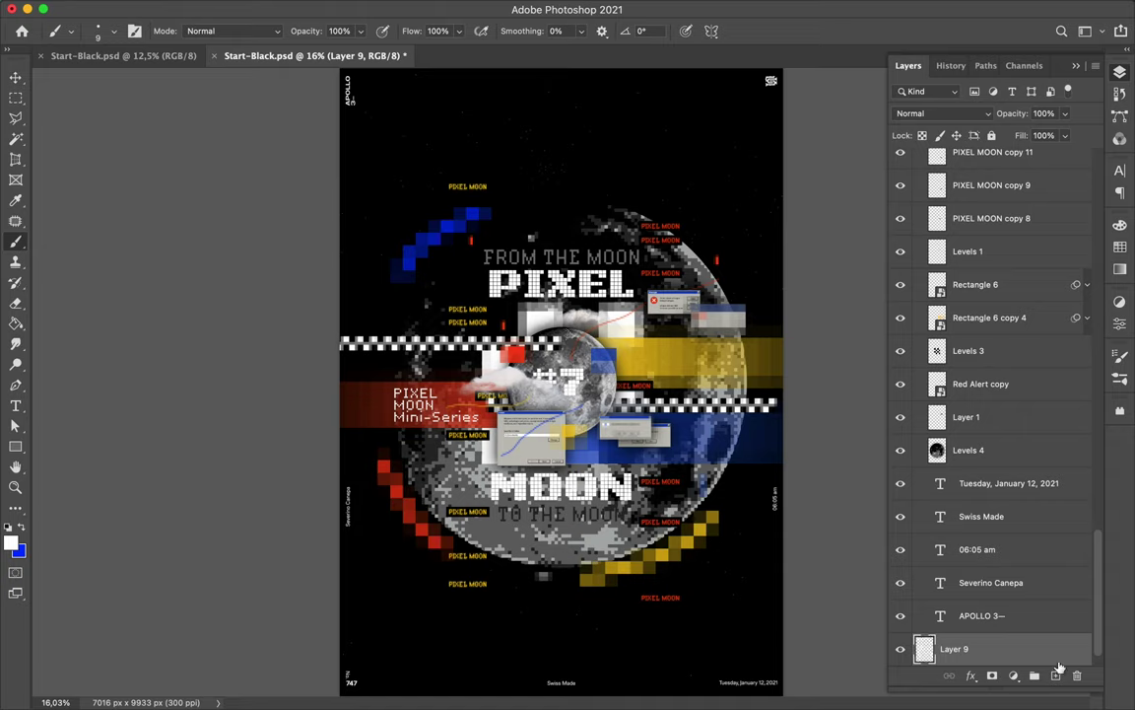
- Add another star layer and adjust the brush size
{"action": "key", "text": "ctrl+shift+alt+n"}
{"action": "right_click", "coordinate": [498, 197]}
{"action": "left_click_drag", "start_coordinate": [583, 235], "coordinate": [589, 234]}
{"action": "key", "text": "Return"}
{"action": "scroll", "coordinate": [1037, 610], "scroll_direction": "down", "scroll_amount": 2}
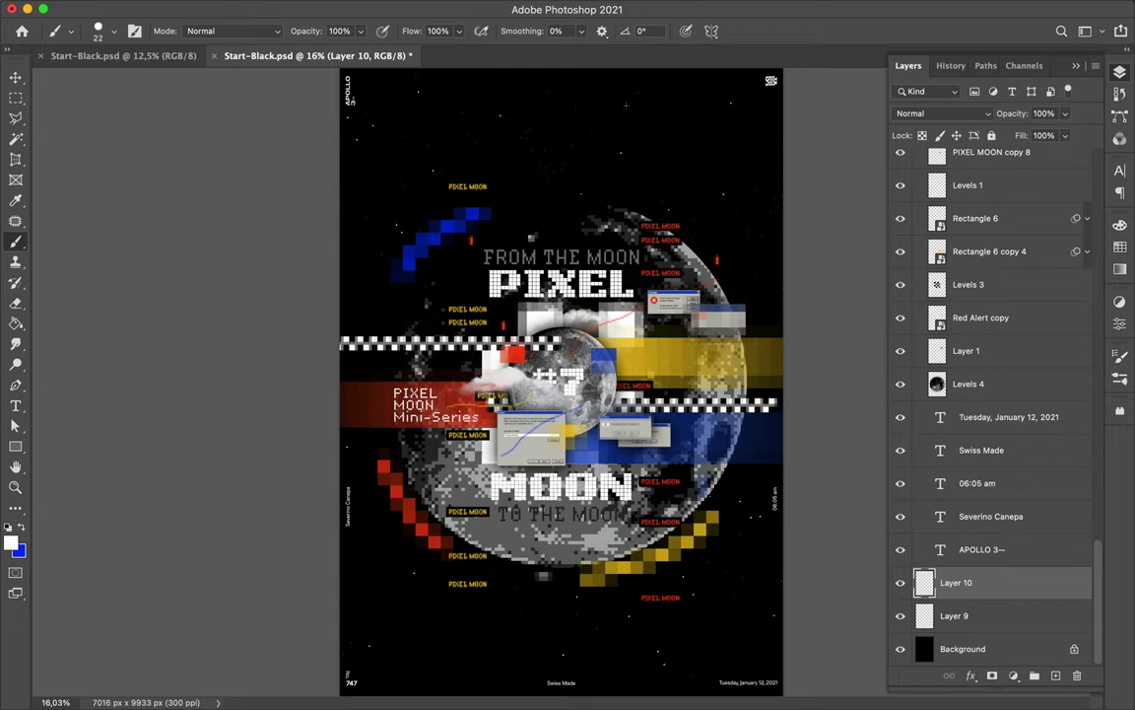
- Pixelate the new star layers with Mosaic at cell sizes 16 and 47
{"action": "left_click", "coordinate": [545, 10]}
{"action": "left_click", "coordinate": [640, 368]}
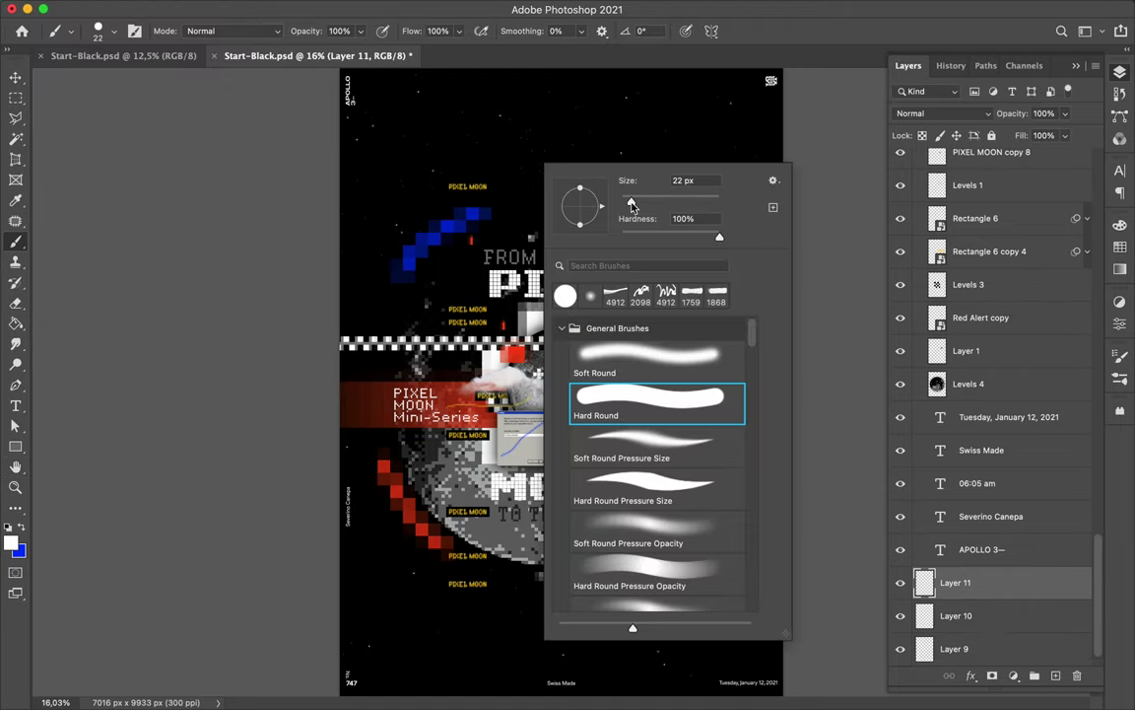
{"action": "key", "text": "Return"}
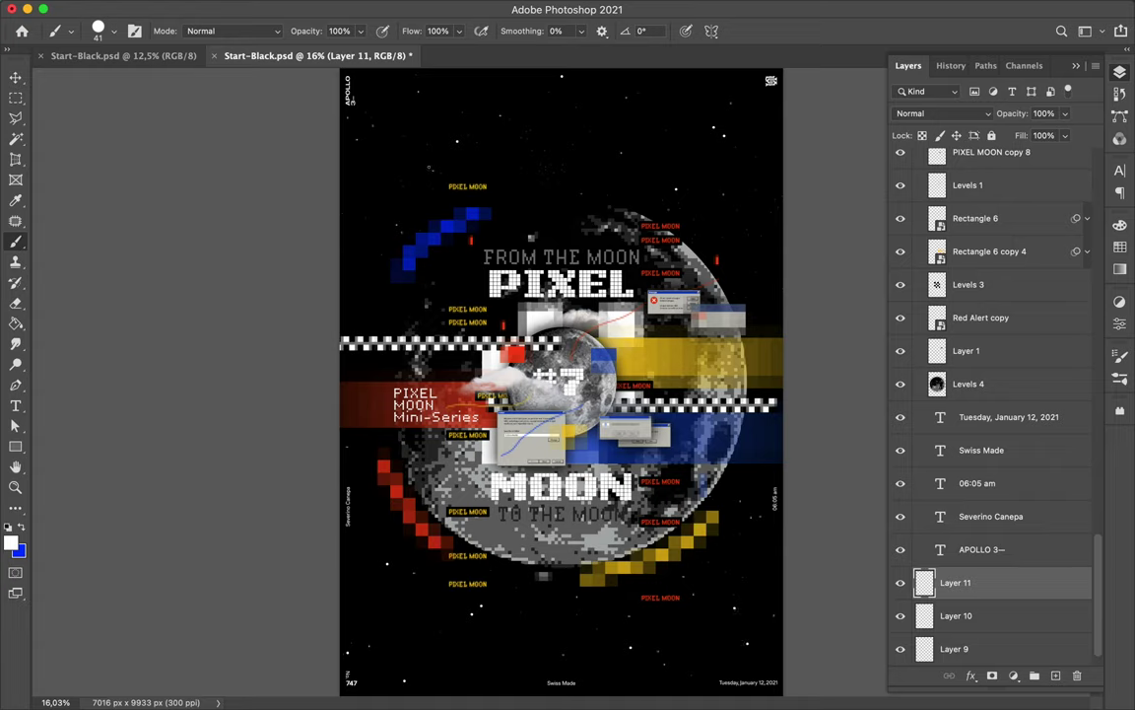
{"action": "left_click", "coordinate": [368, 9]}
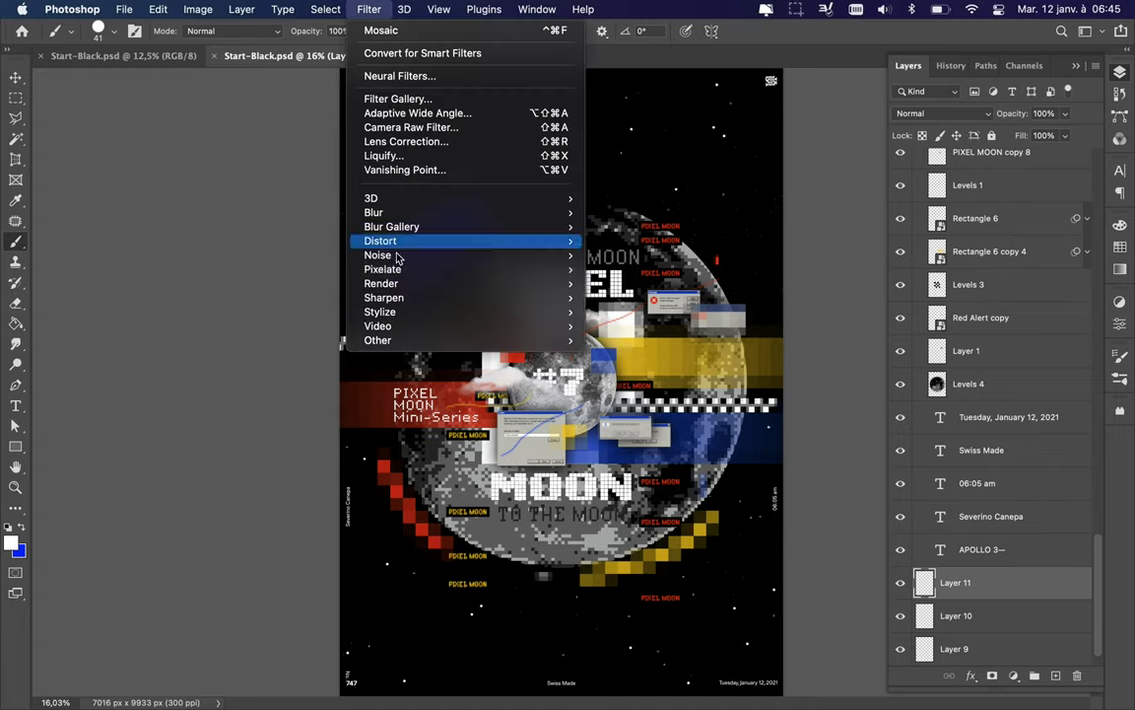
{"action": "left_click", "coordinate": [631, 347]}
{"action": "left_click_drag", "start_coordinate": [26, 252], "coordinate": [46, 255]}
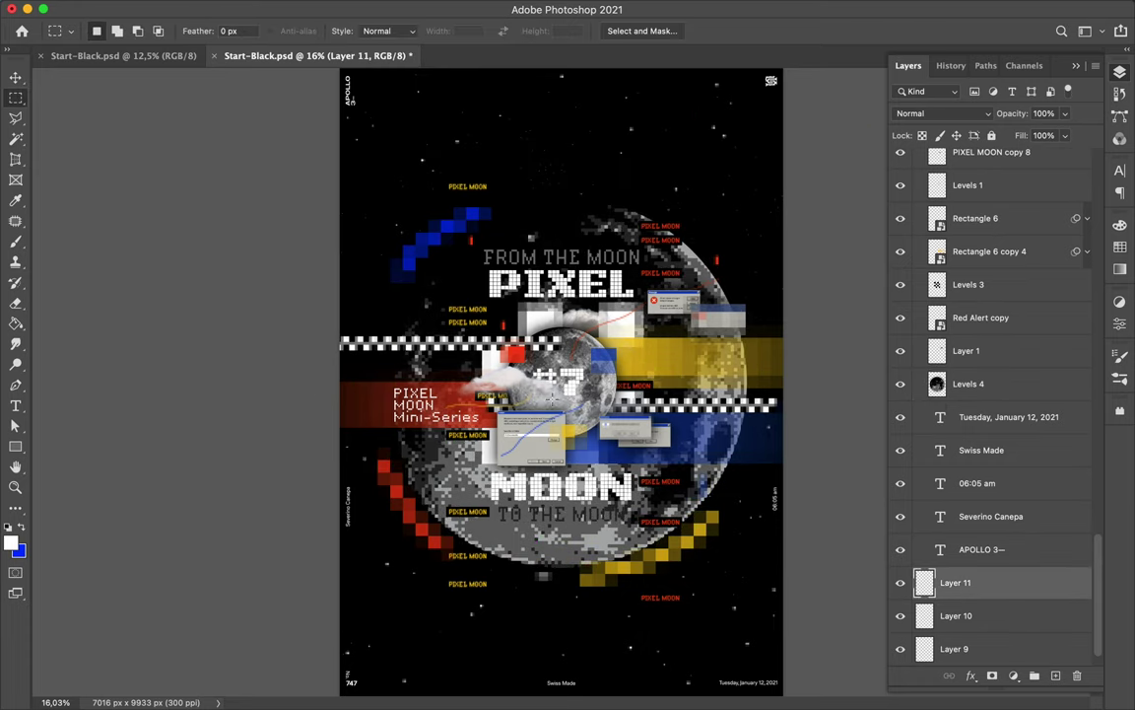
{"action": "key", "text": "ctrl+j"}
- Move the date through APOLLO footer text layers into the Layout group
{"action": "key", "text": "v"}
{"action": "left_click", "coordinate": [981, 518]}
{"action": "left_click", "coordinate": [1005, 385], "text": "shift"}
{"action": "left_click_drag", "start_coordinate": [1005, 384], "coordinate": [992, 173]}
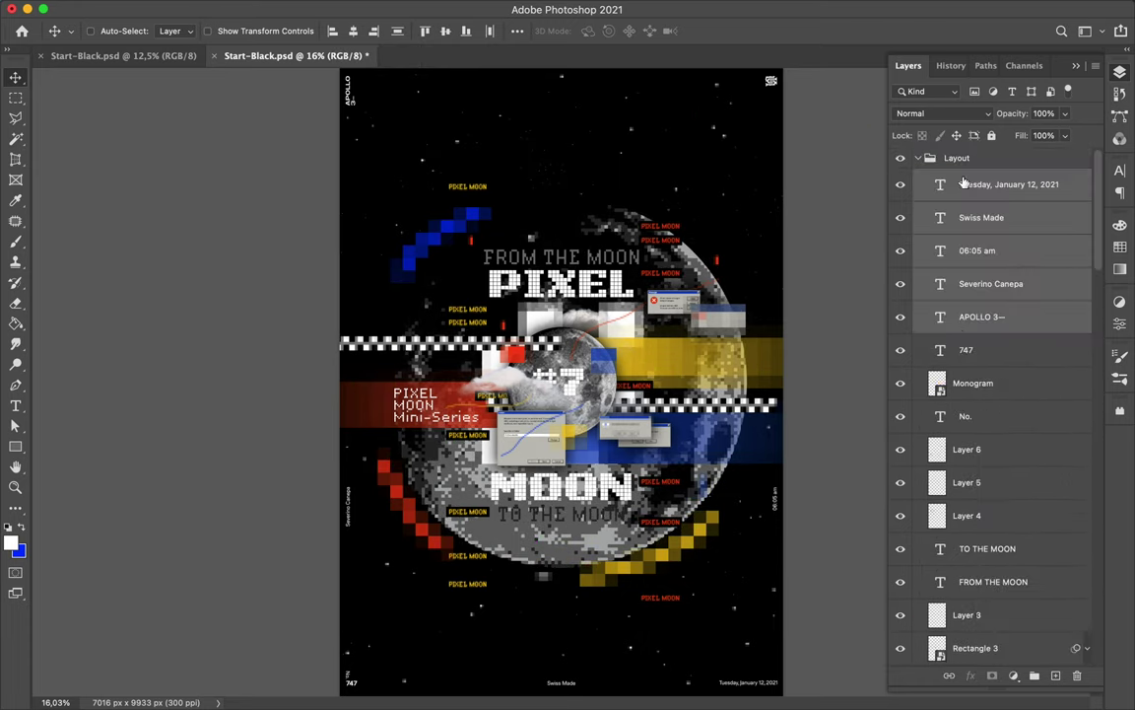
- Select Layer 6 and collapse the Layout group
{"action": "left_click", "coordinate": [986, 452]}
{"action": "scroll", "coordinate": [981, 473], "scroll_direction": "down", "scroll_amount": 10}
{"action": "scroll", "coordinate": [980, 473], "scroll_direction": "down", "scroll_amount": 5}
{"action": "scroll", "coordinate": [980, 473], "scroll_direction": "up", "scroll_amount": 15}
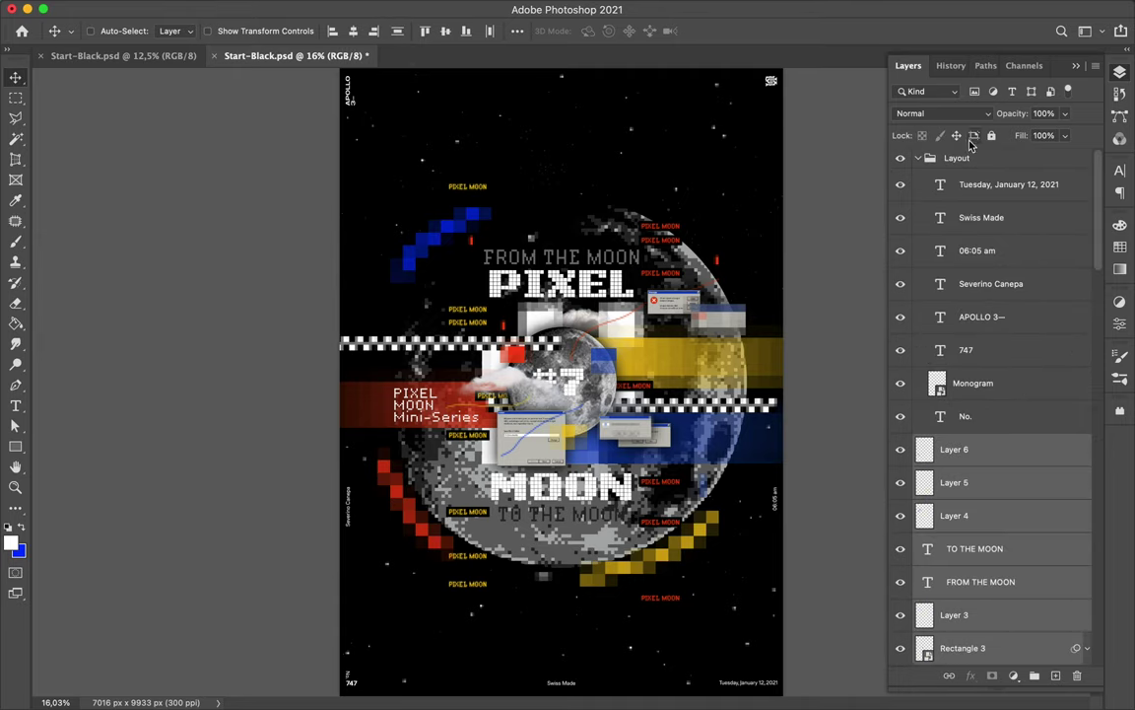
{"action": "left_click", "coordinate": [917, 157]}
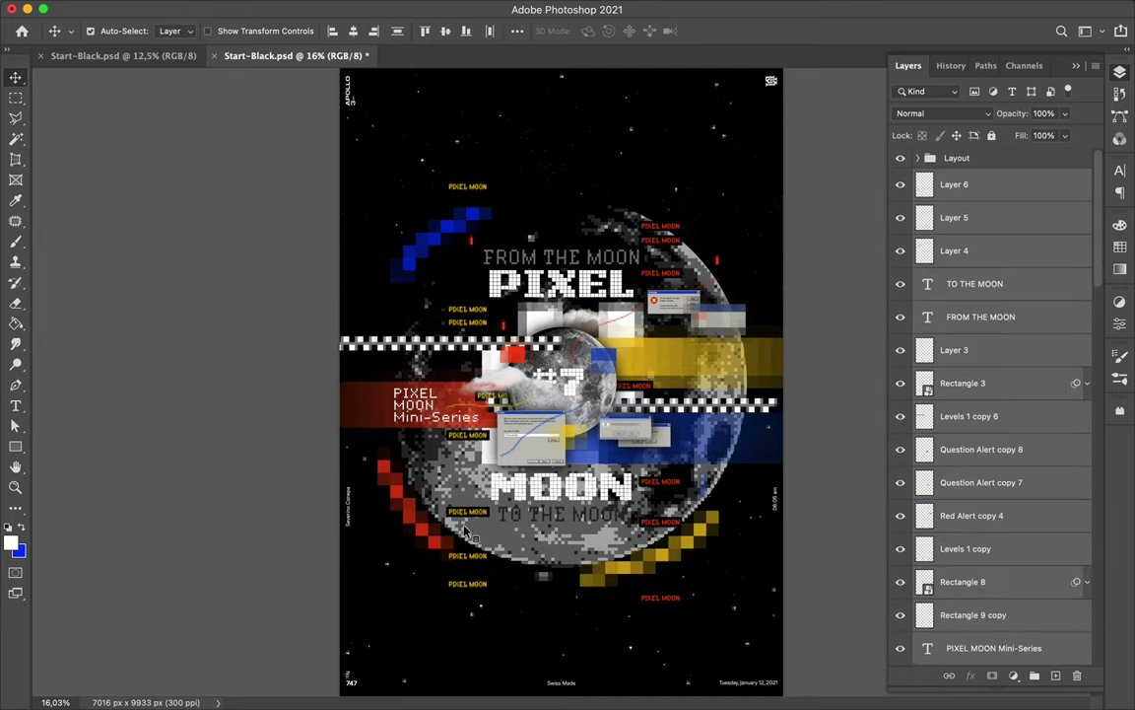
- On a new layer, paint a white arc over the moon's upper right and pixelate it at 63
{"action": "key", "text": "b"}
{"action": "scroll", "coordinate": [1008, 639], "scroll_direction": "down", "scroll_amount": 10}
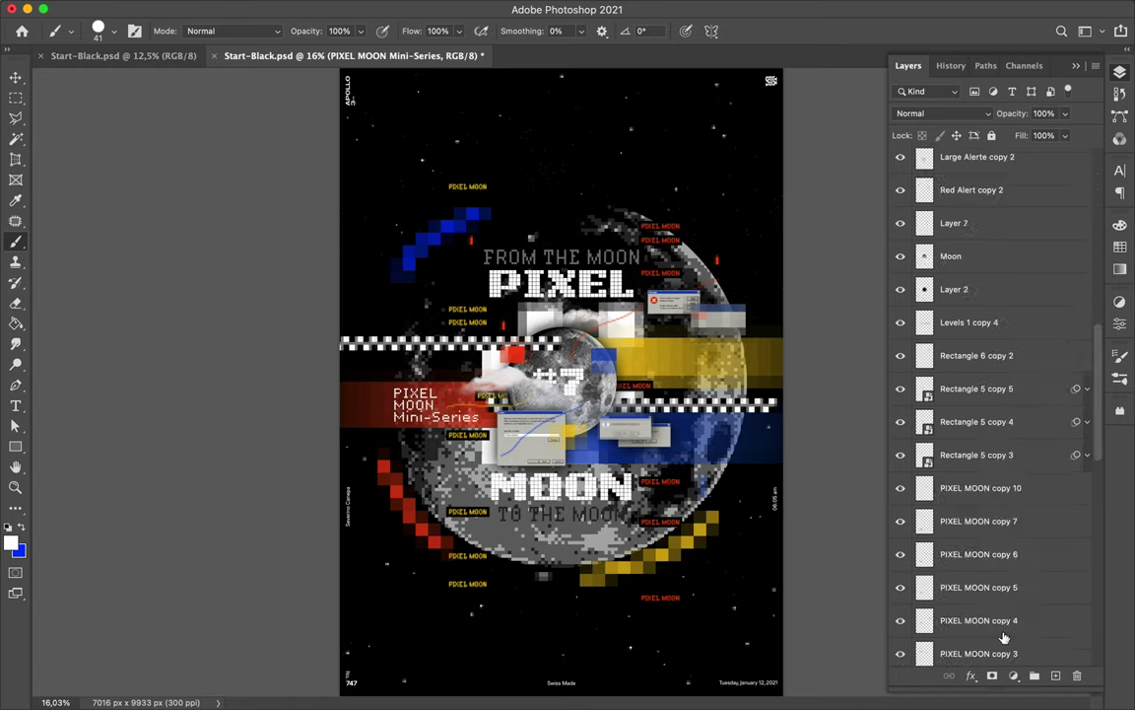
{"action": "scroll", "coordinate": [996, 626], "scroll_direction": "down", "scroll_amount": 10}
{"action": "left_click", "coordinate": [995, 613]}
{"action": "key", "text": "ctrl+shift+alt+n"}
{"action": "right_click", "coordinate": [836, 273]}
{"action": "left_click_drag", "start_coordinate": [833, 269], "coordinate": [836, 269]}
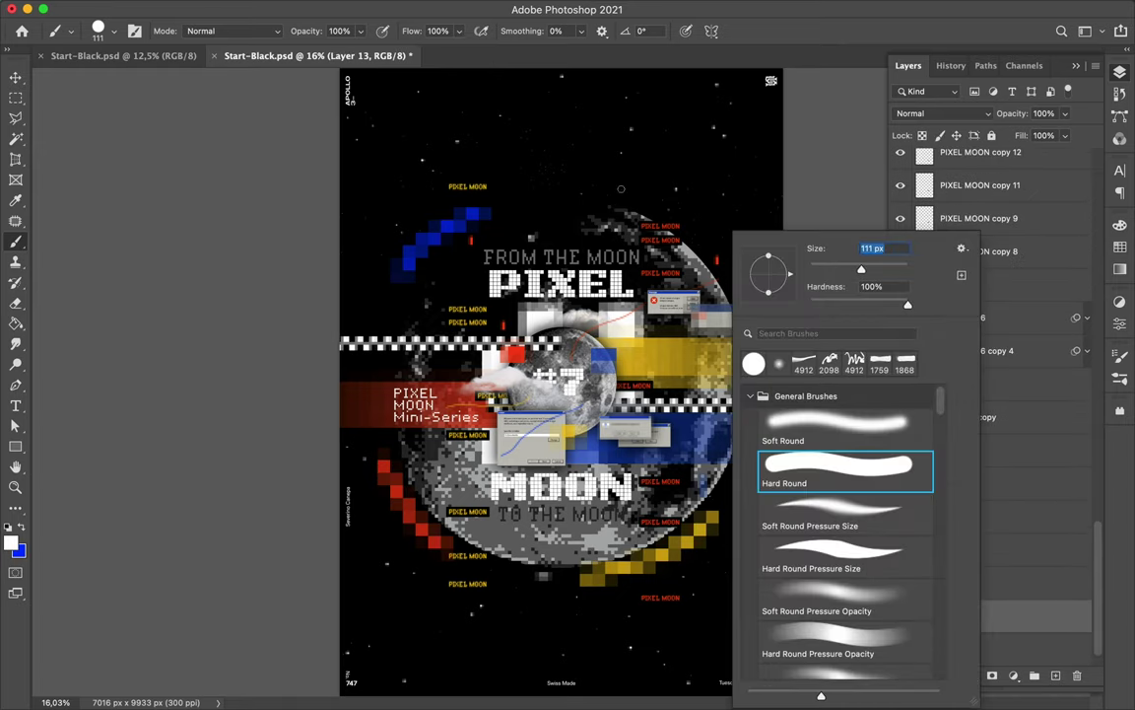
{"action": "left_click_drag", "start_coordinate": [619, 186], "coordinate": [715, 254]}
{"action": "left_click", "coordinate": [369, 10]}
{"action": "left_click", "coordinate": [684, 360]}
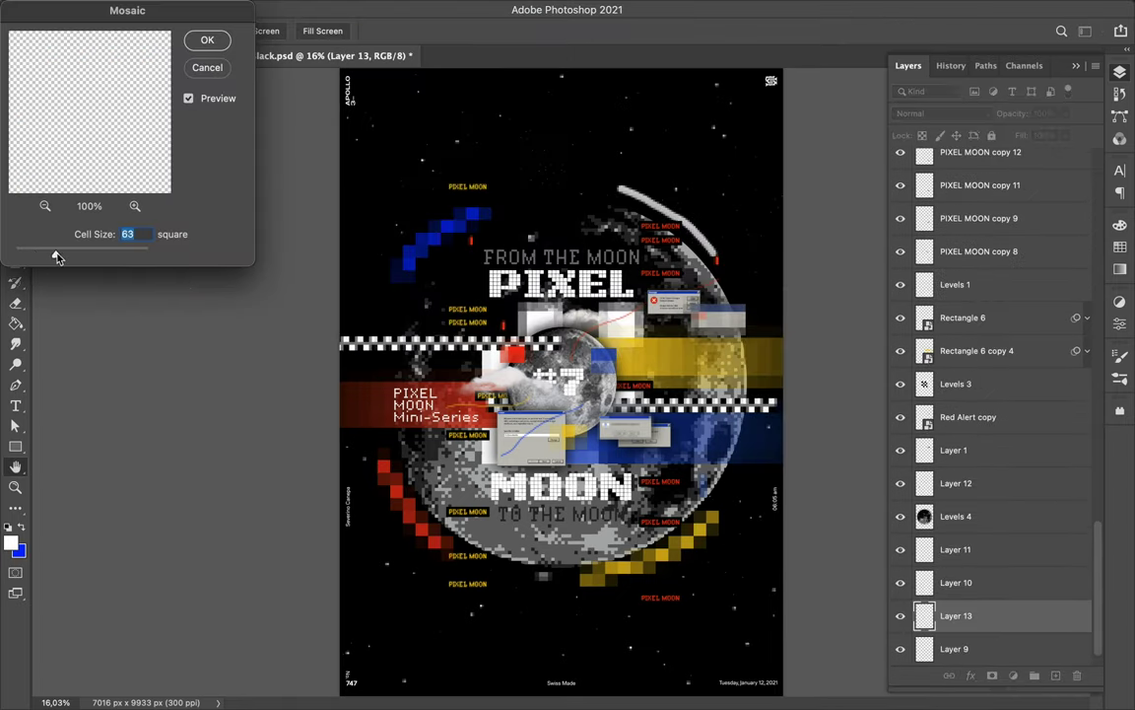
{"action": "left_click", "coordinate": [207, 39]}
- Shift the red pixel stair up-left and the yellow one down-right
{"action": "key", "text": "v"}
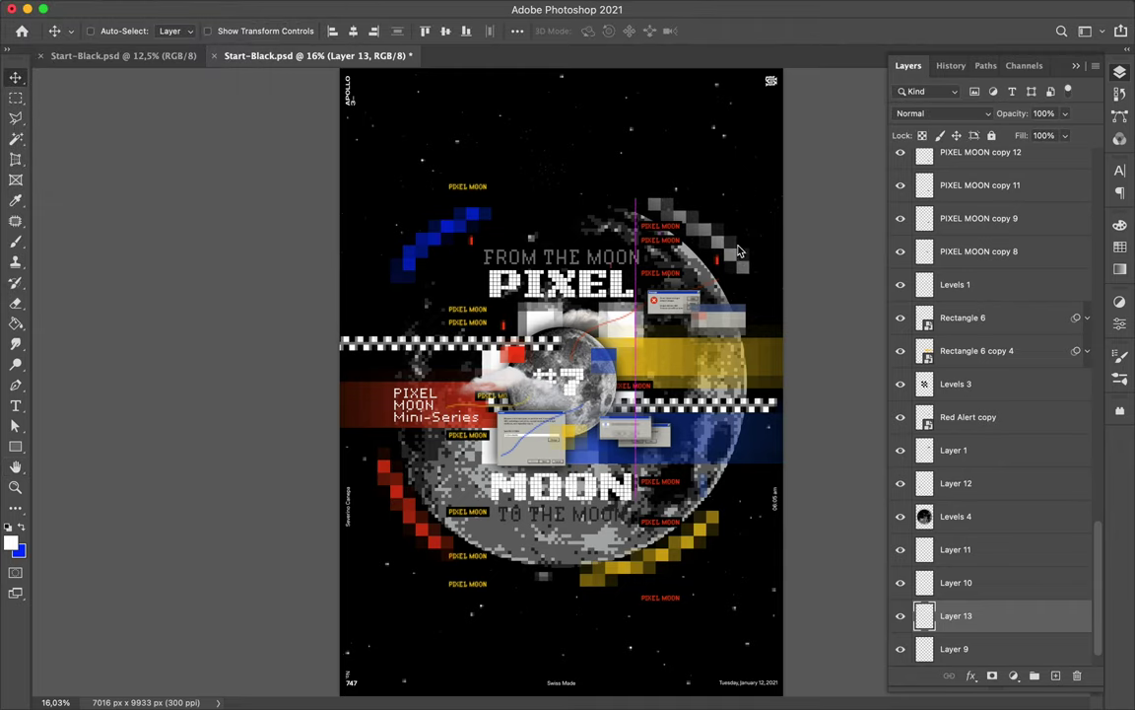
{"action": "left_click_drag", "start_coordinate": [421, 545], "coordinate": [403, 525]}
{"action": "left_click_drag", "start_coordinate": [650, 552], "coordinate": [661, 562]}
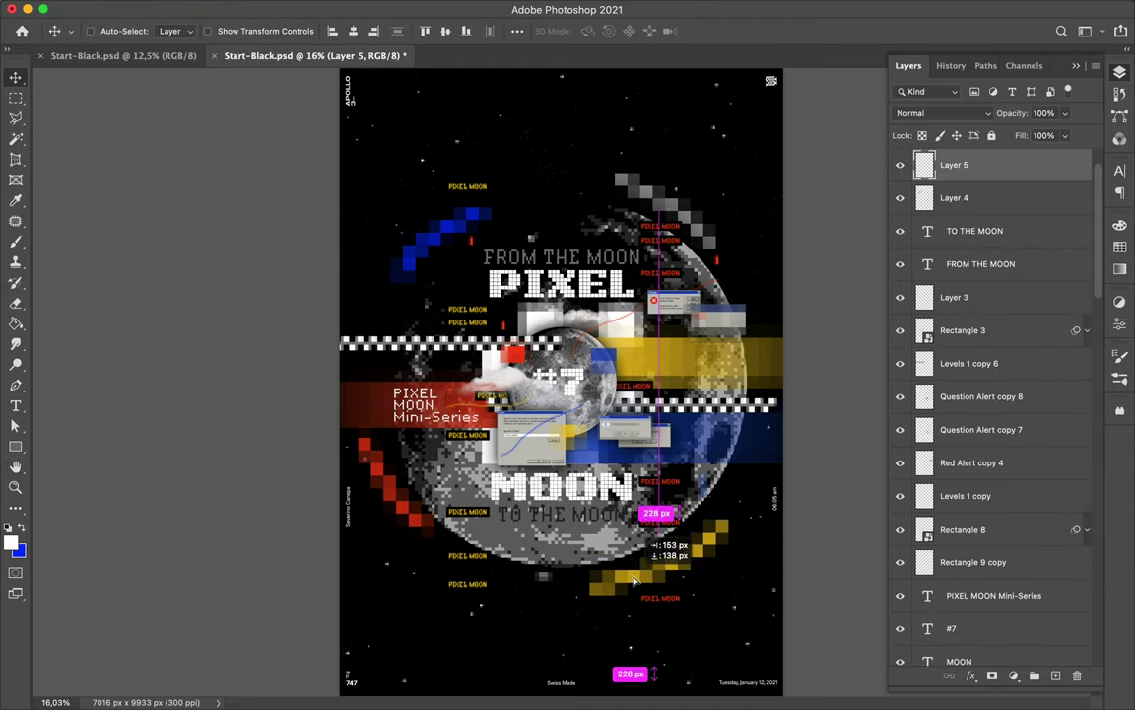
{"action": "left_click", "coordinate": [491, 286]}
- Draw a small blue rectangle bar to the left of the moon
{"action": "key", "text": "u"}
{"action": "left_click", "coordinate": [172, 30]}
{"action": "left_click", "coordinate": [91, 115]}
{"action": "left_click_drag", "start_coordinate": [434, 450], "coordinate": [437, 475]}
- Convert the blue bar to a Smart Object and pixelate it with Mosaic, cell size 92
{"action": "key", "text": "v"}
{"action": "left_click", "coordinate": [369, 9]}
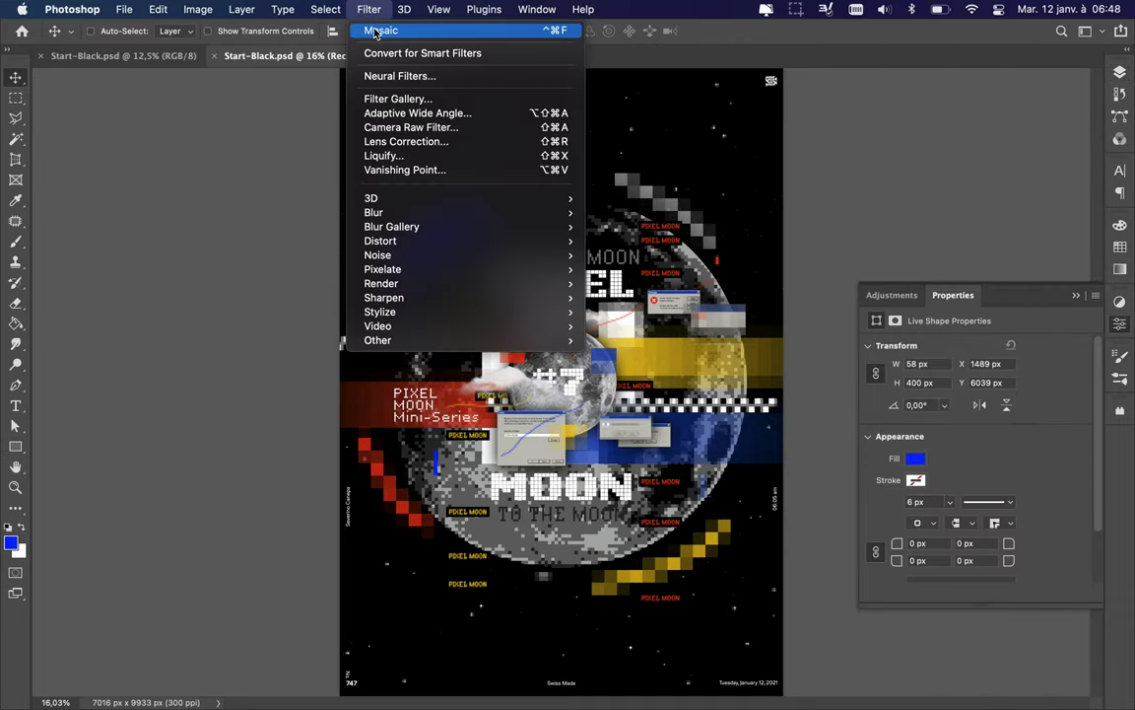
{"action": "left_click", "coordinate": [373, 31]}
{"action": "key", "text": "super+z"}
{"action": "left_click", "coordinate": [368, 9]}
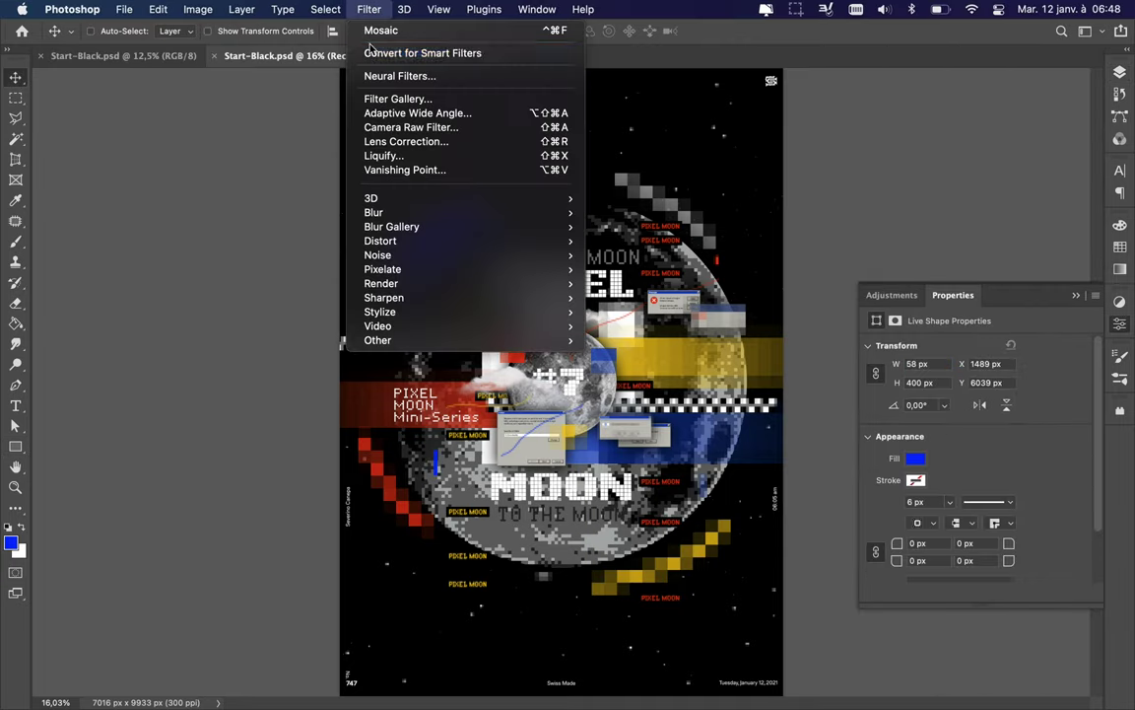
{"action": "left_click", "coordinate": [384, 30]}
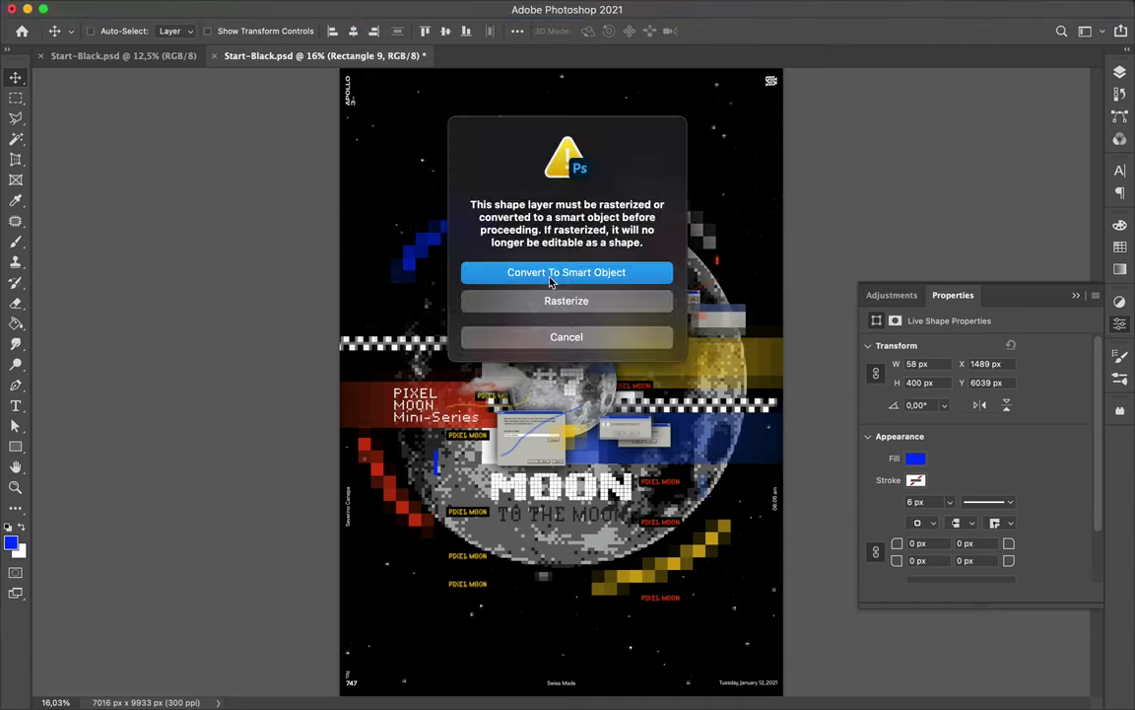
{"action": "key", "text": "Return"}
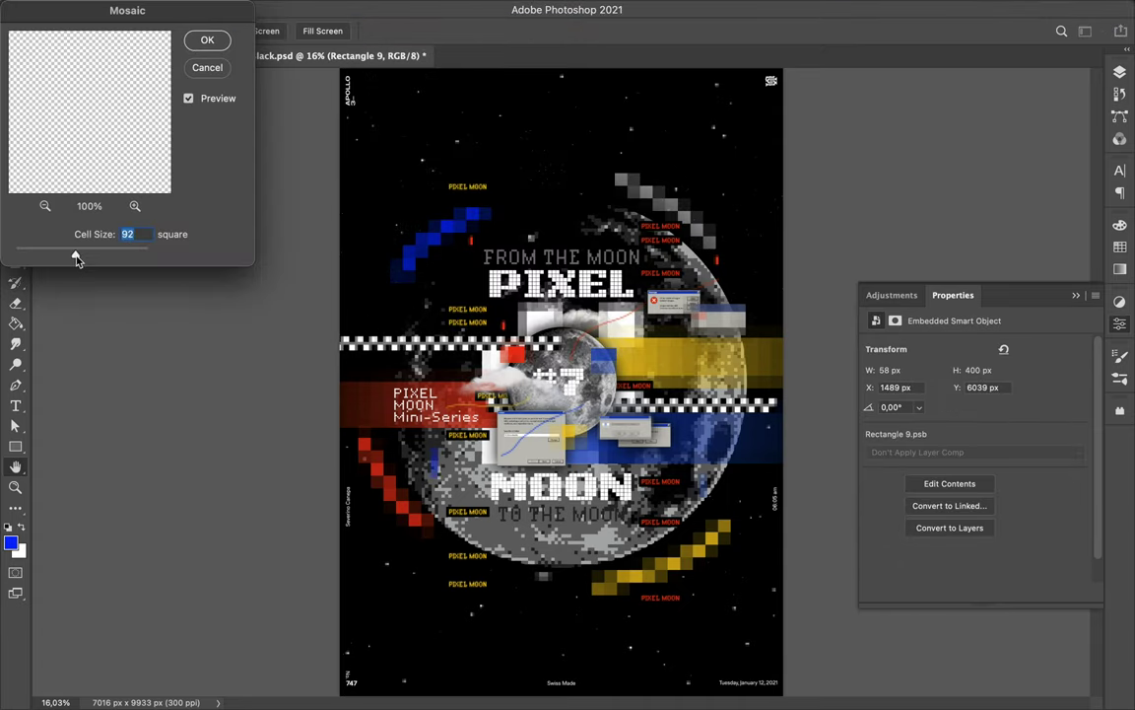
{"action": "left_click", "coordinate": [202, 45]}
- Alt-drag a copy of the mosaic bar elsewhere around the moon and save the poster
{"action": "mouse_move", "coordinate": [621, 207]}
{"action": "left_mouse_down"}
{"action": "mouse_move", "coordinate": [526, 599]}
{"action": "mouse_move", "coordinate": [538, 170]}
{"action": "left_mouse_up"}
{"action": "key", "text": "ctrl+s"}
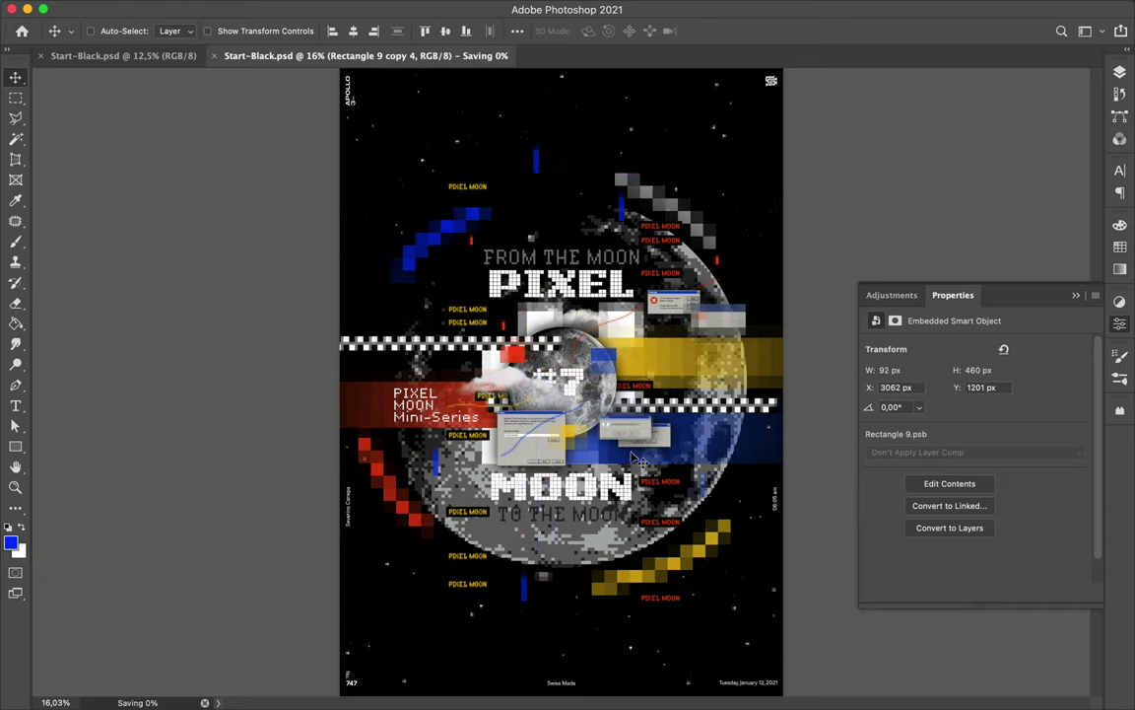
{"action": "left_click", "coordinate": [796, 10]}
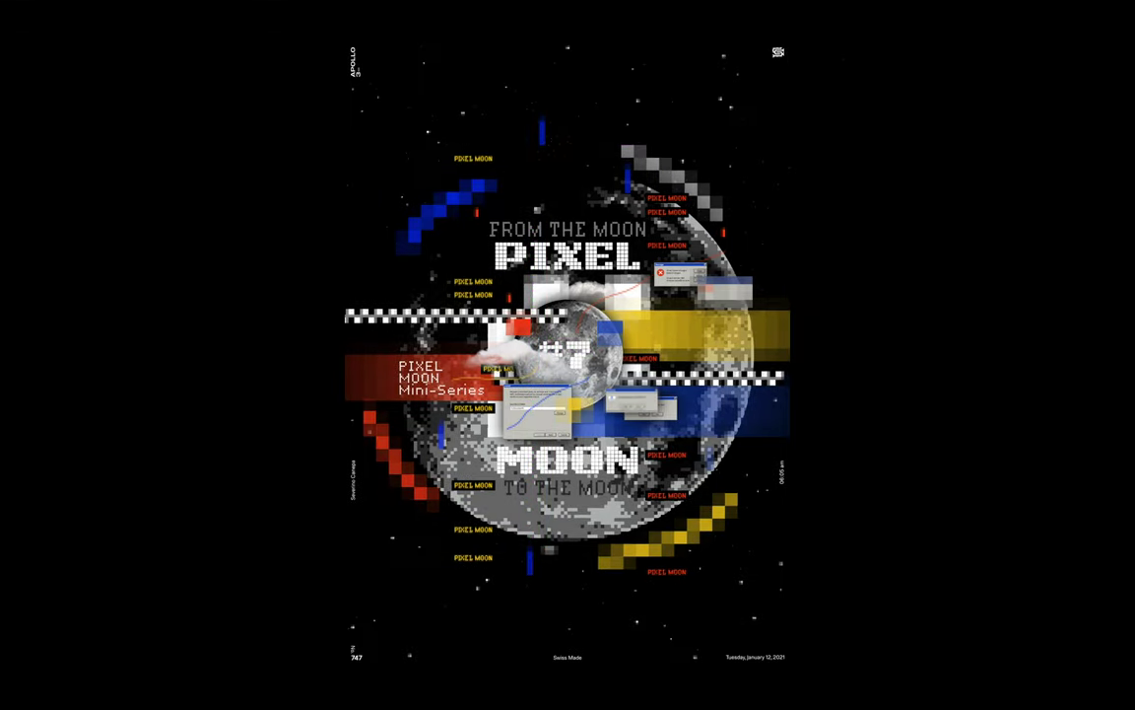